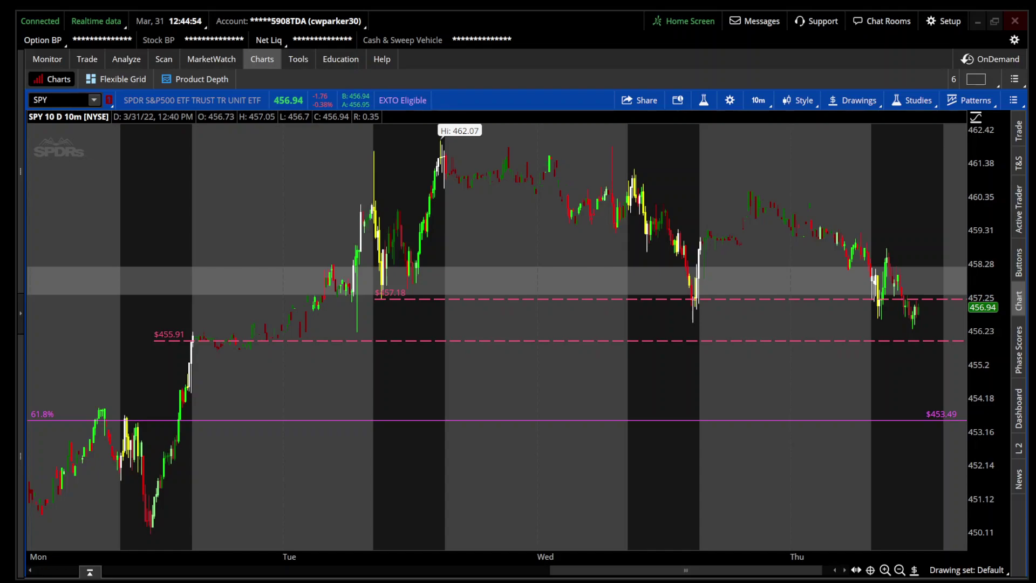
Find the higher_three_time_frame study and add it to the SPY 10-minute chart's price area.
left_click(705, 100)
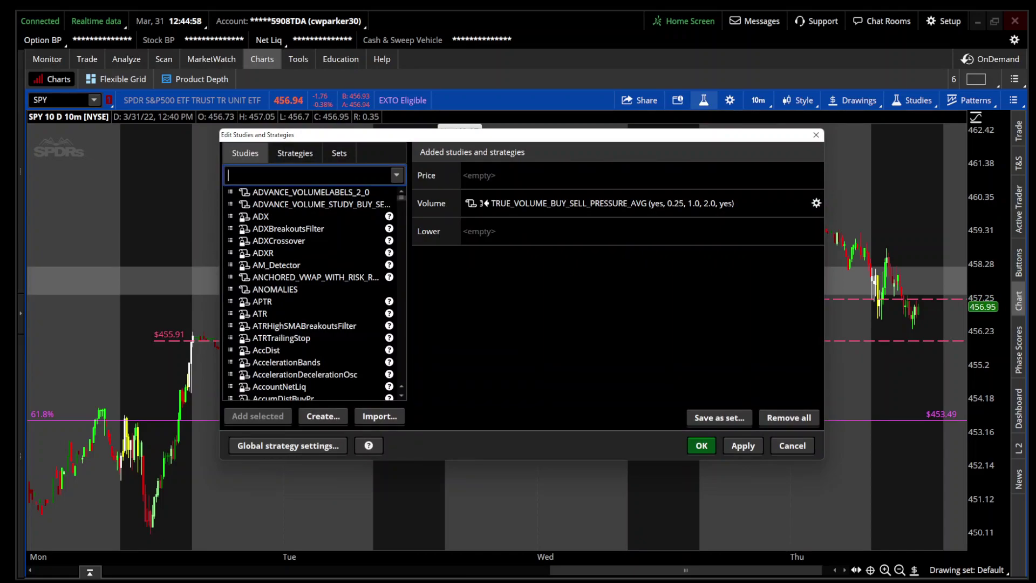
type("hi")
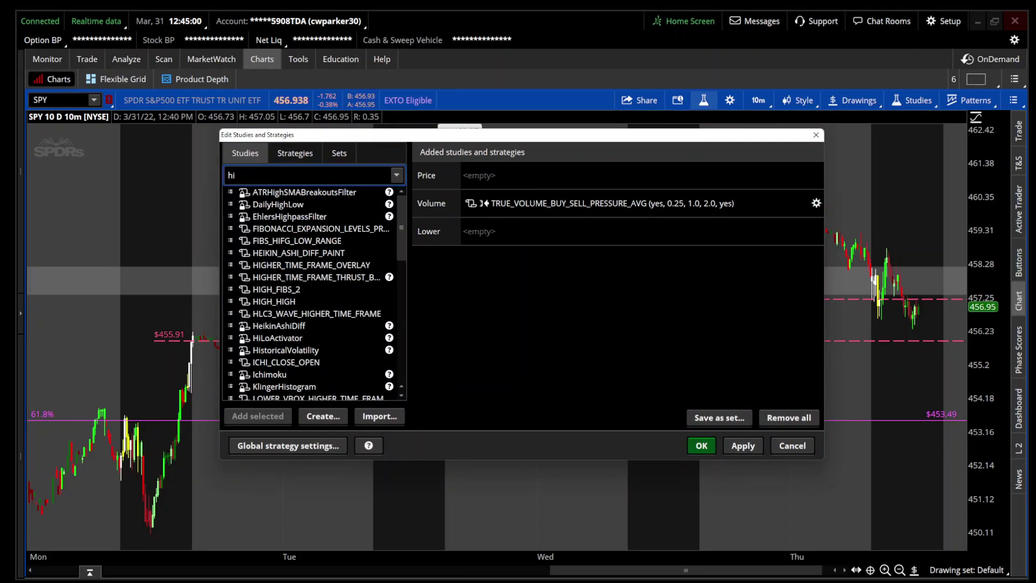
type("ghe")
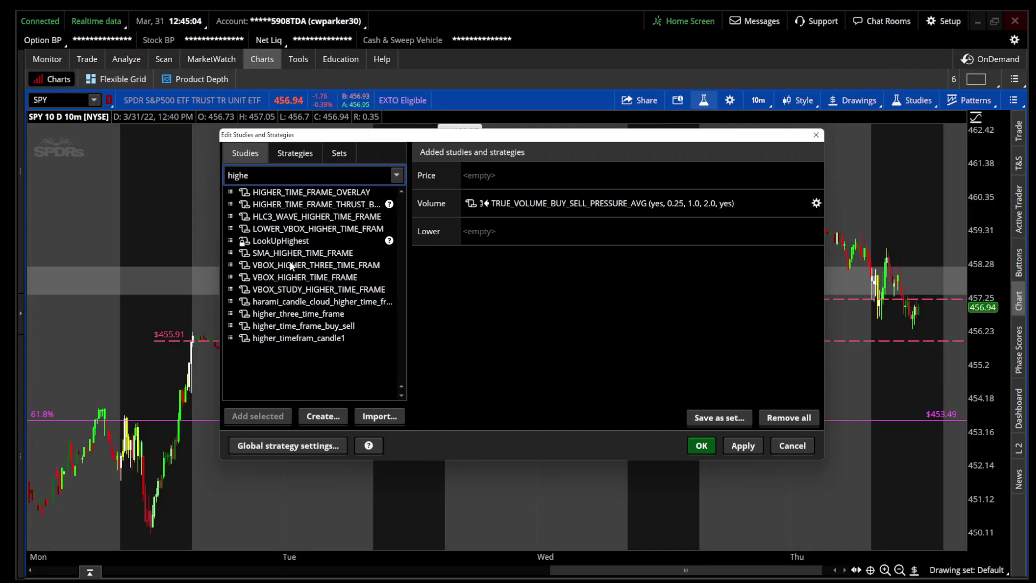
left_click(291, 316)
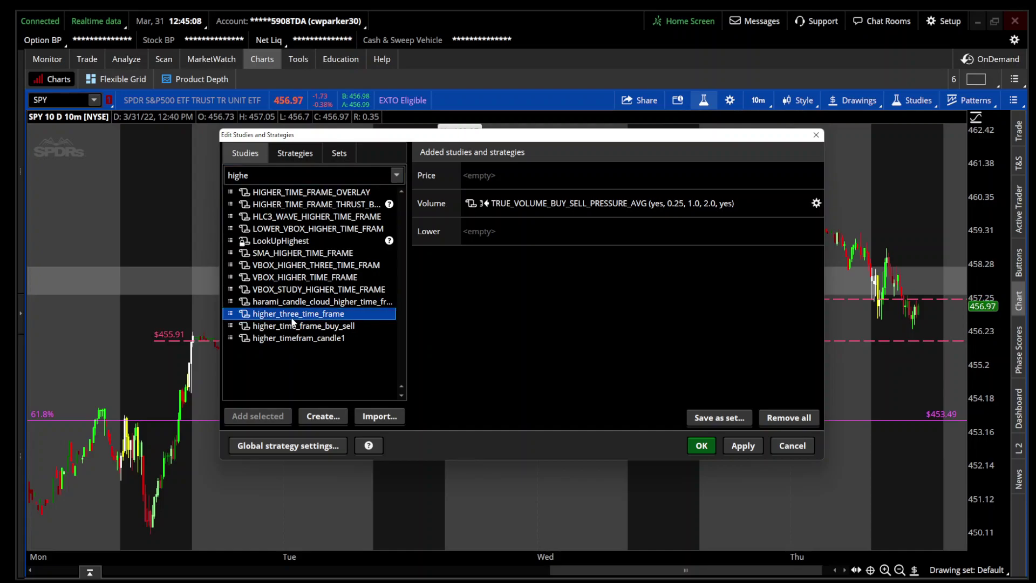
left_click(269, 416)
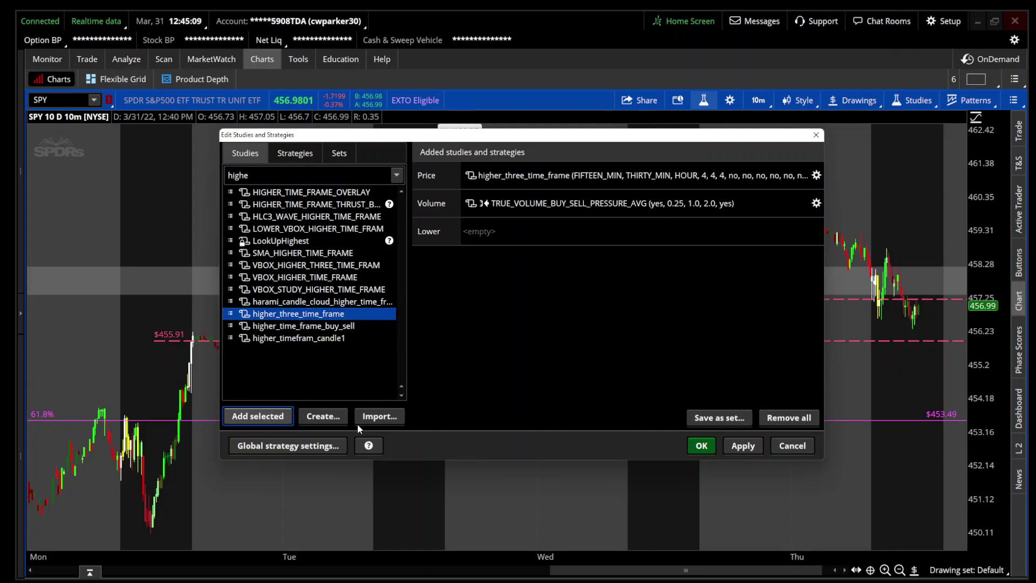
left_click(701, 445)
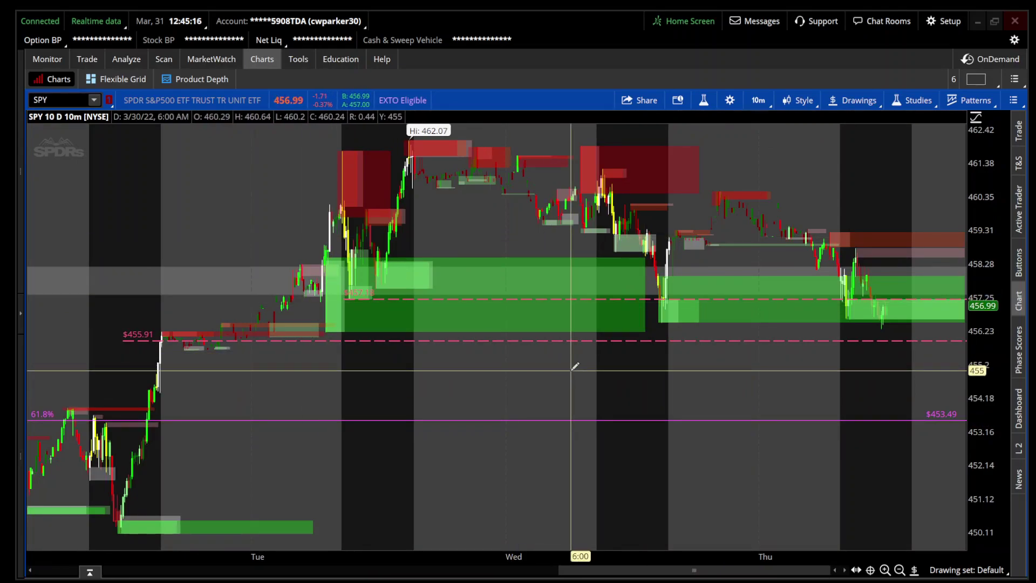
Review the time frame, lookback period and hide inputs of the higher_three_time_frame study.
left_click(704, 100)
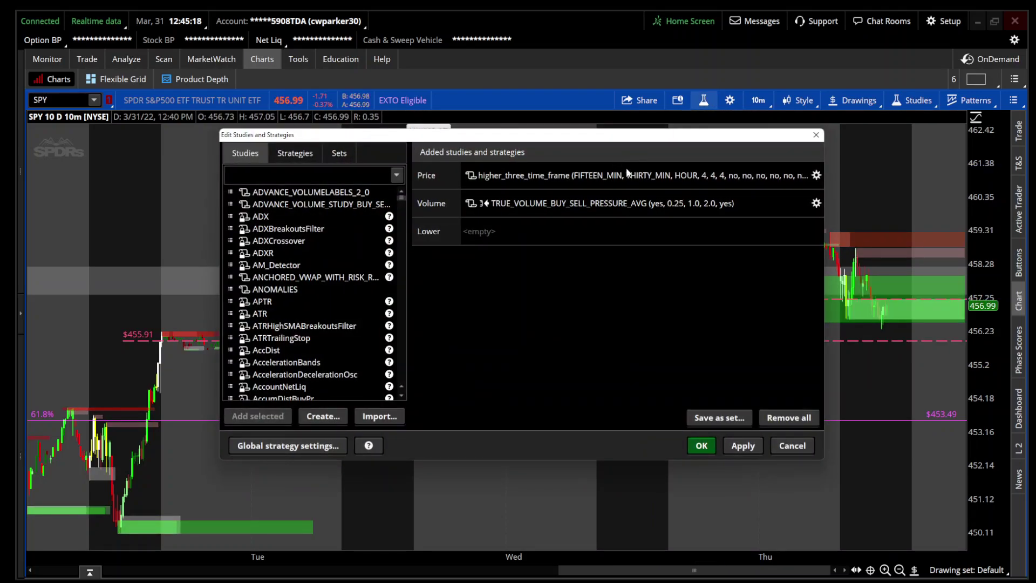
left_click(817, 174)
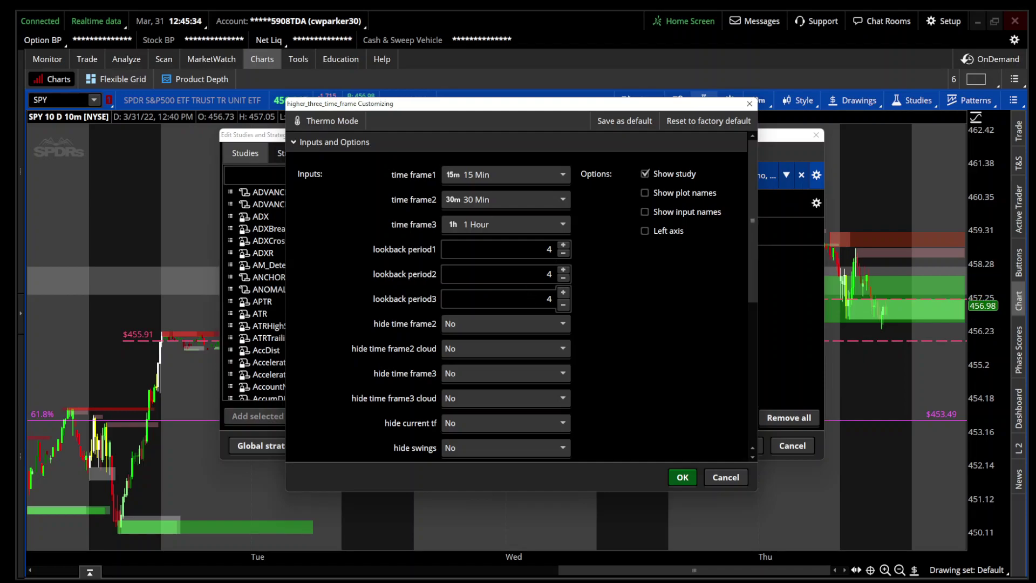
left_click(682, 477)
left_click(693, 447)
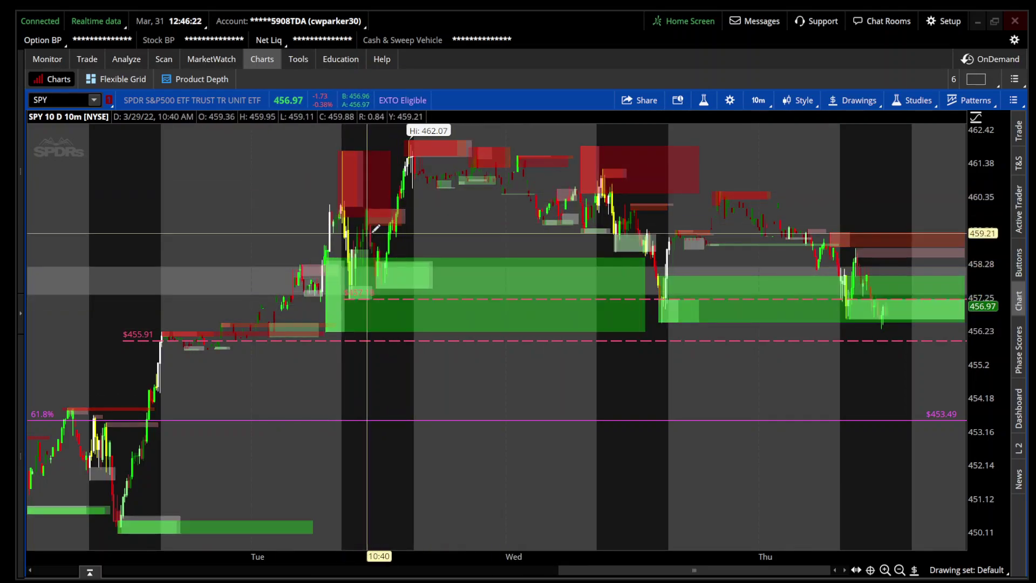
Examine the study's support and resistance zones on the 10-minute chart around Tuesday's session and from Wednesday to Thursday.
left_click_drag(278, 203, 544, 205)
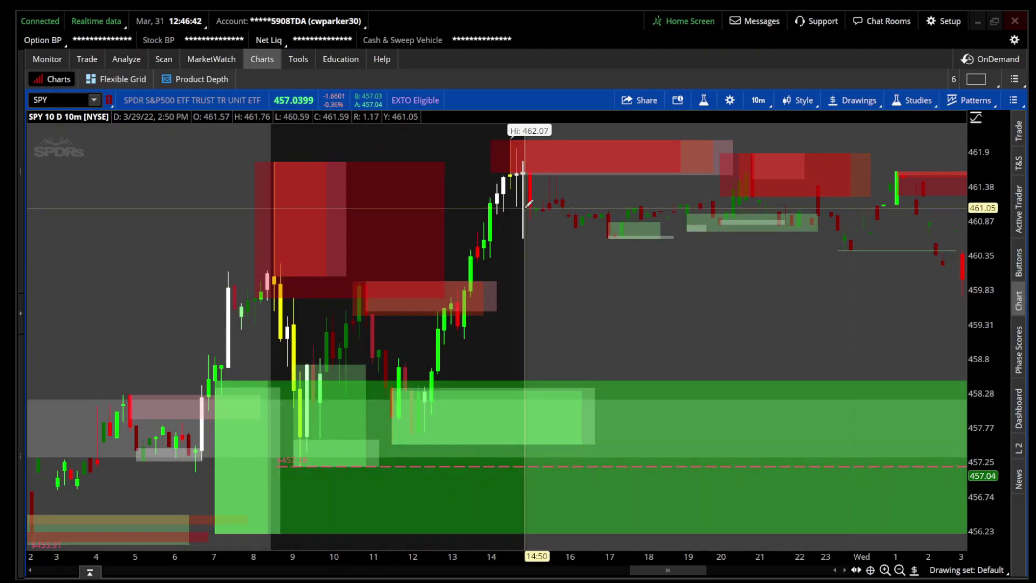
left_click(899, 570)
left_click(900, 570)
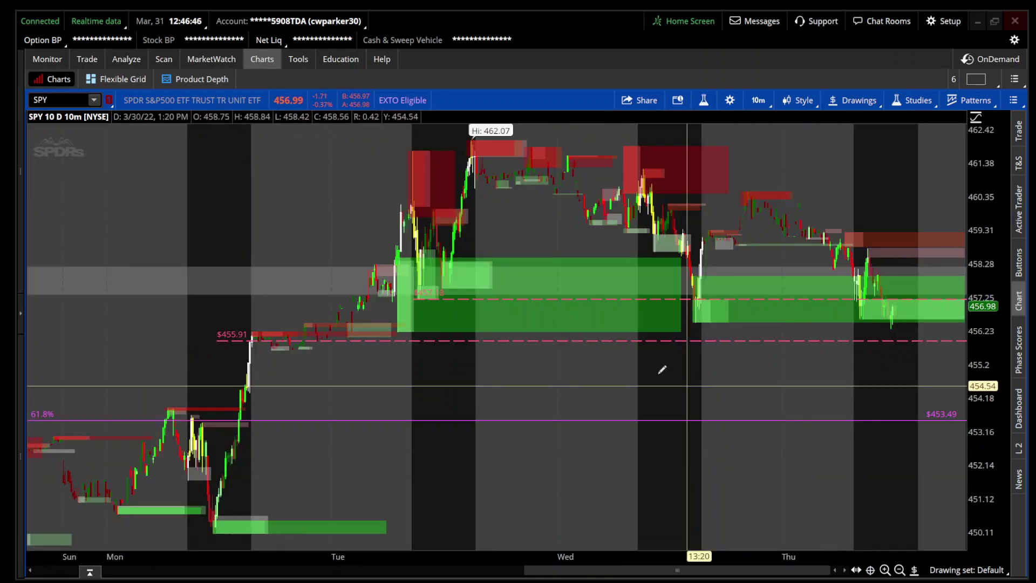
left_click_drag(548, 347, 782, 389)
left_click_drag(940, 397, 939, 398)
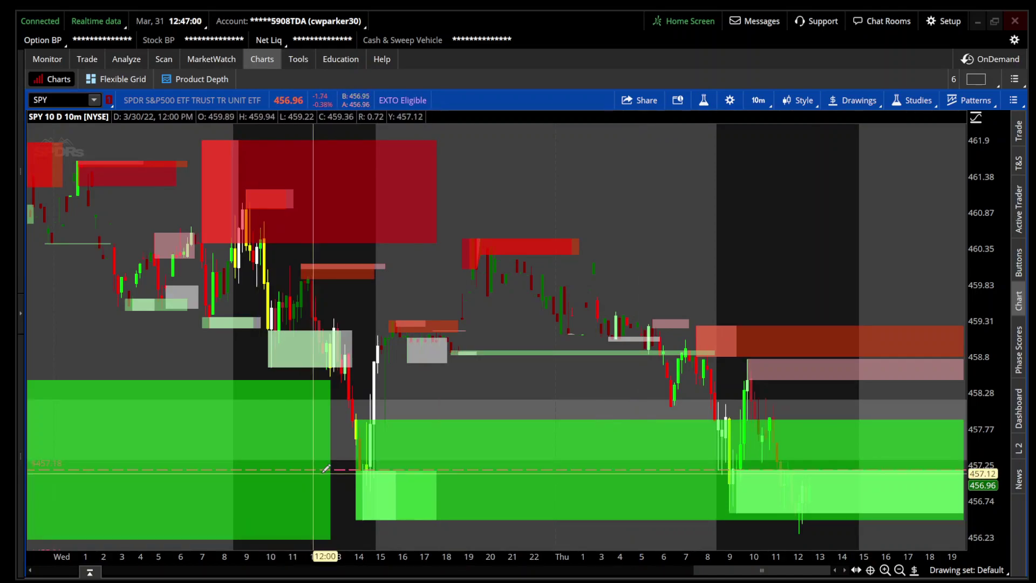
left_click(900, 570)
left_click(900, 570)
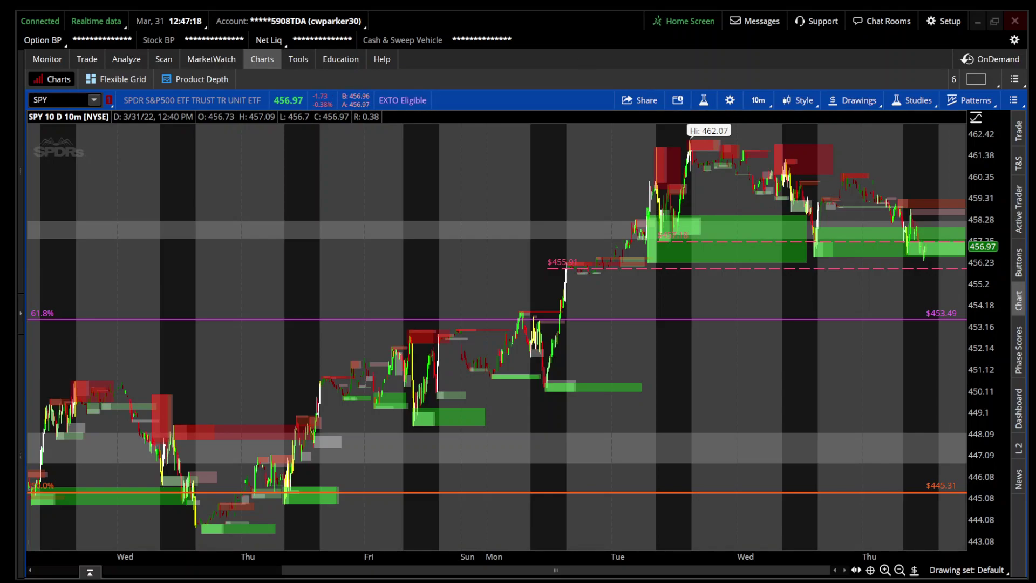
View the useThinkScript thread "Programmatic Support and Resistance for Thinkorswim" in the browser and close it.
key("alt+Tab")
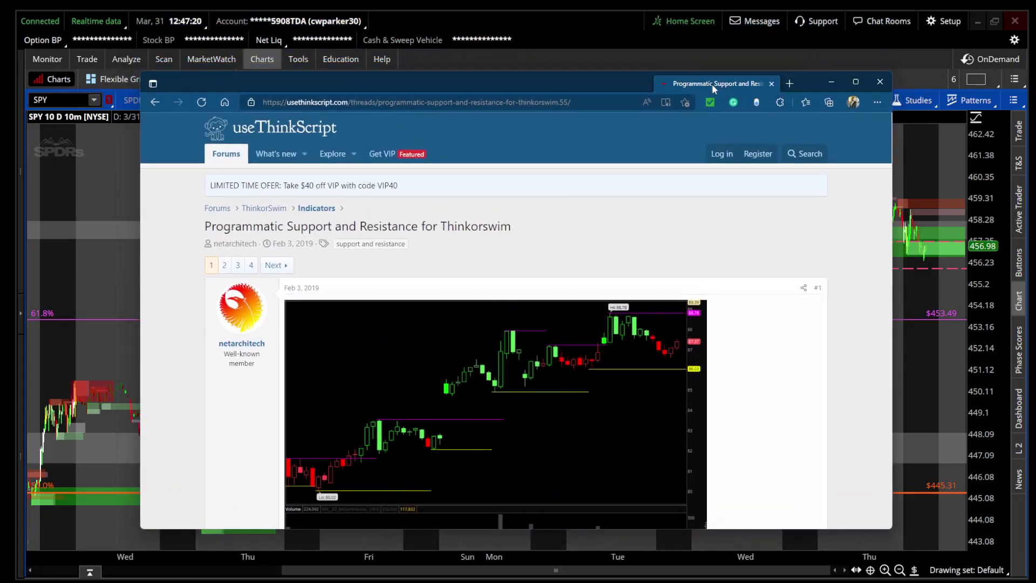
double_click(712, 83)
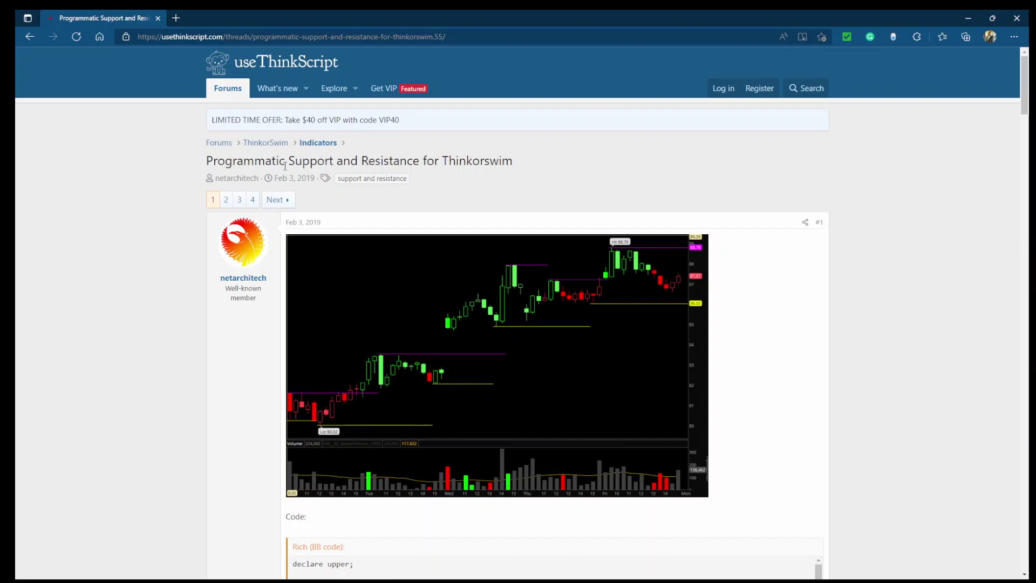
left_click(1017, 18)
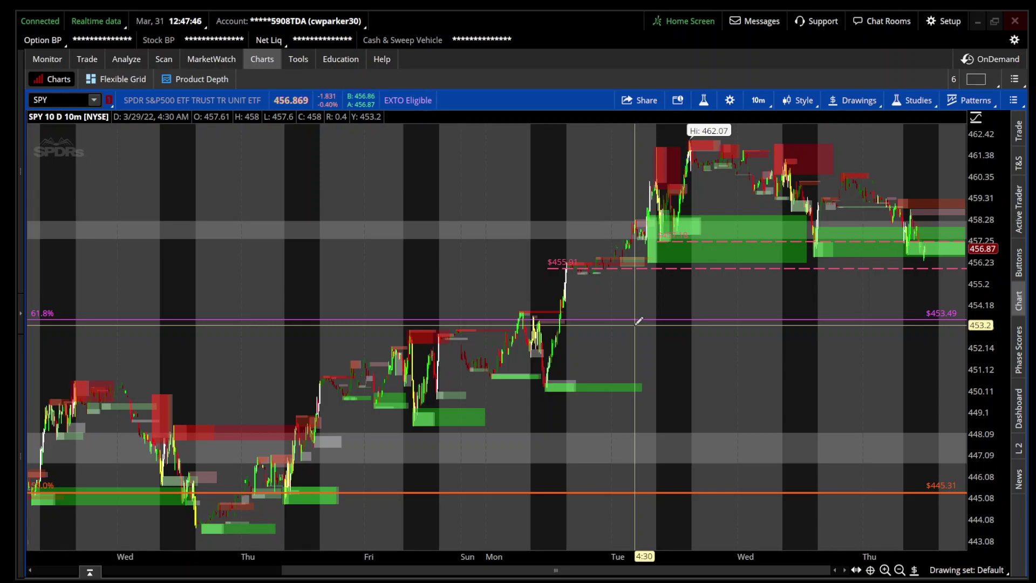
Change the SPY chart's time frame to 1 Y : 1D.
left_click_drag(639, 321, 1005, 328)
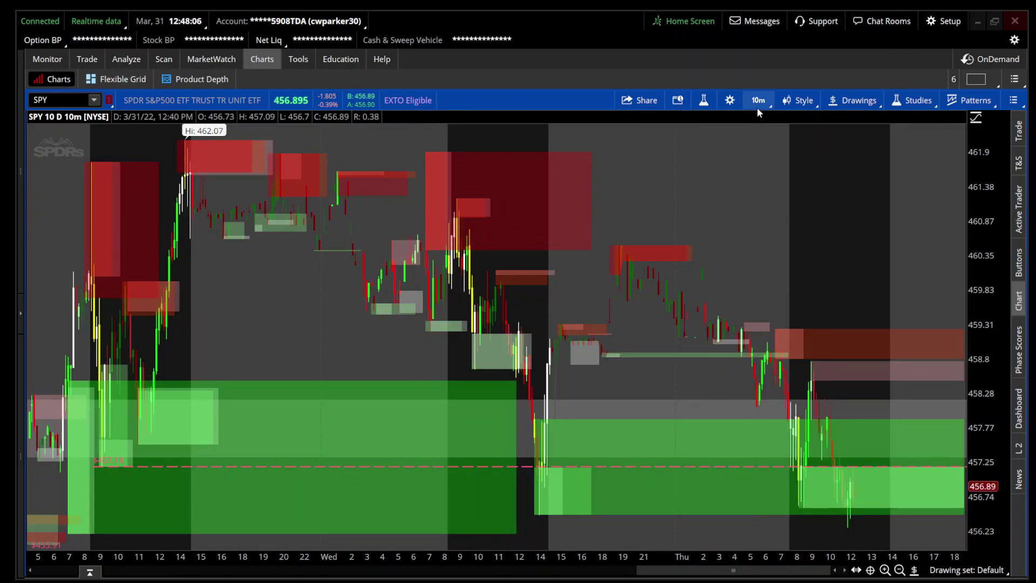
scroll(720, 281, "down", 3)
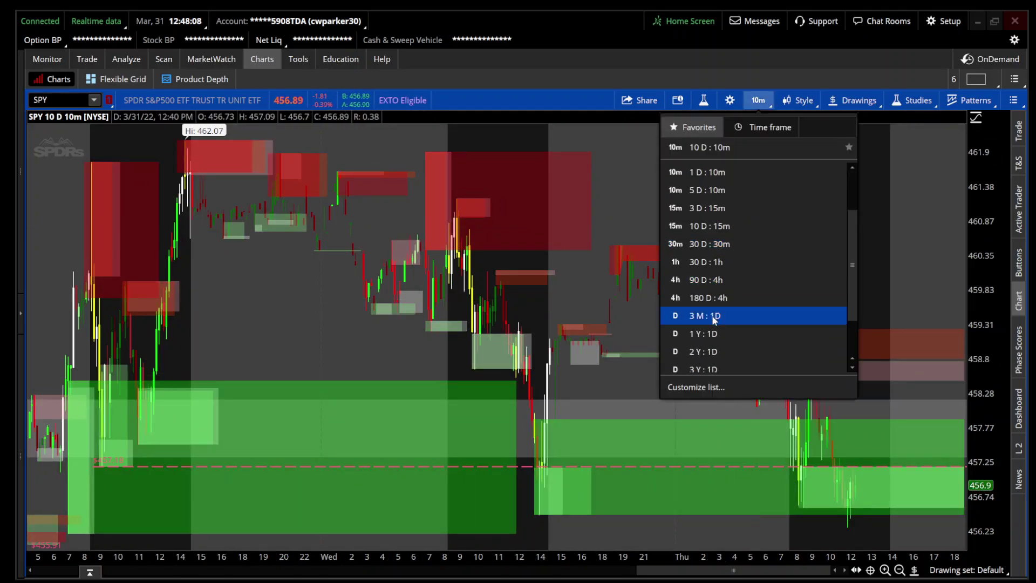
left_click(711, 332)
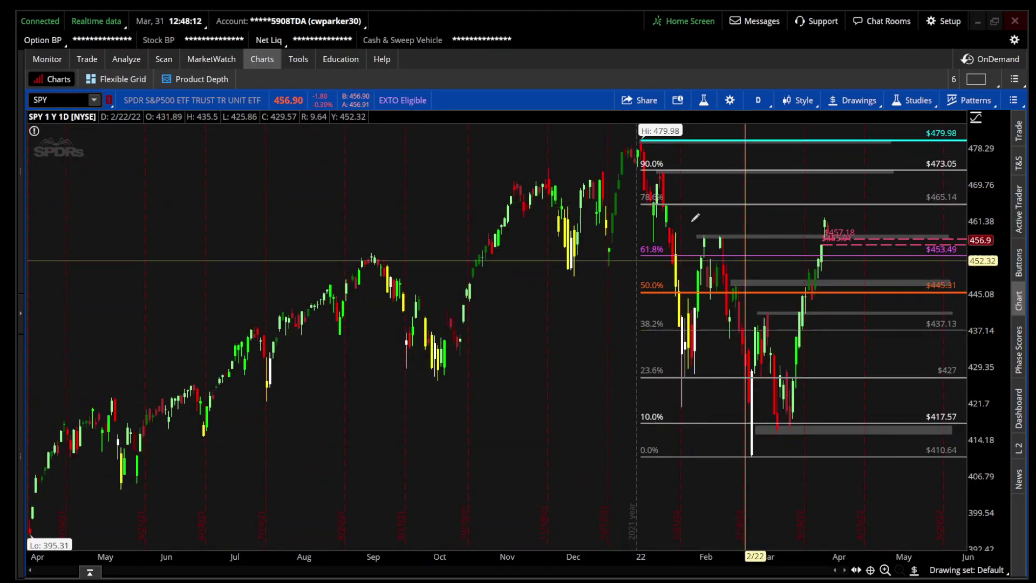
In the higher_three_time_frame study's settings, set time frame1 to Day and lookback period1 to 5.
left_click(704, 101)
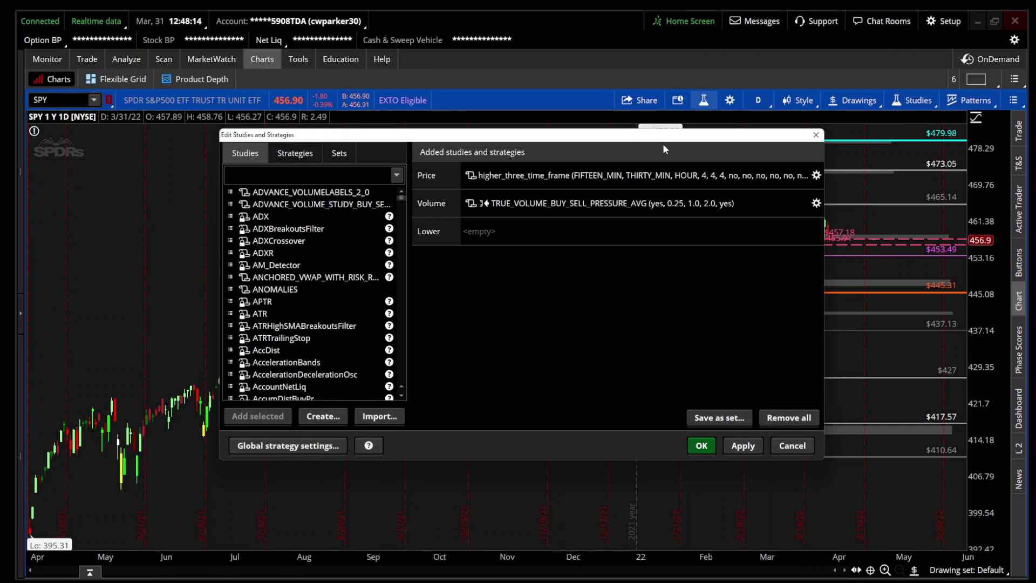
left_click(817, 175)
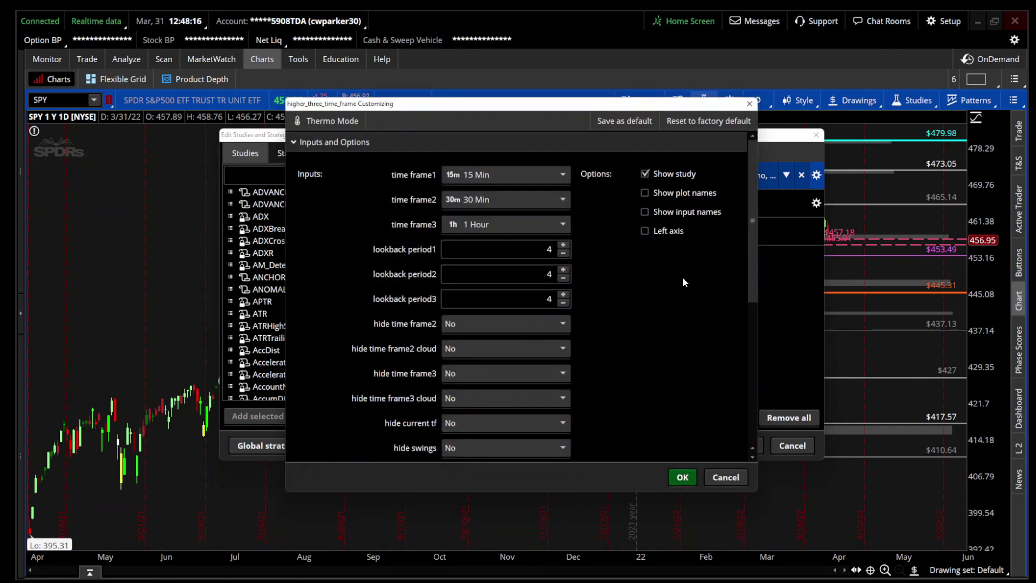
left_click(561, 175)
left_click(475, 305)
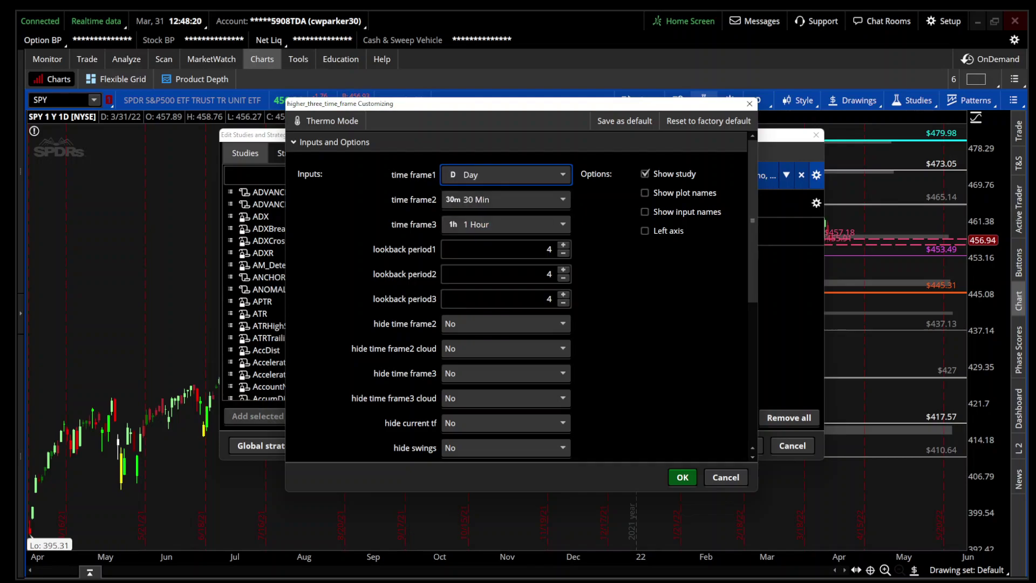
left_click(549, 249)
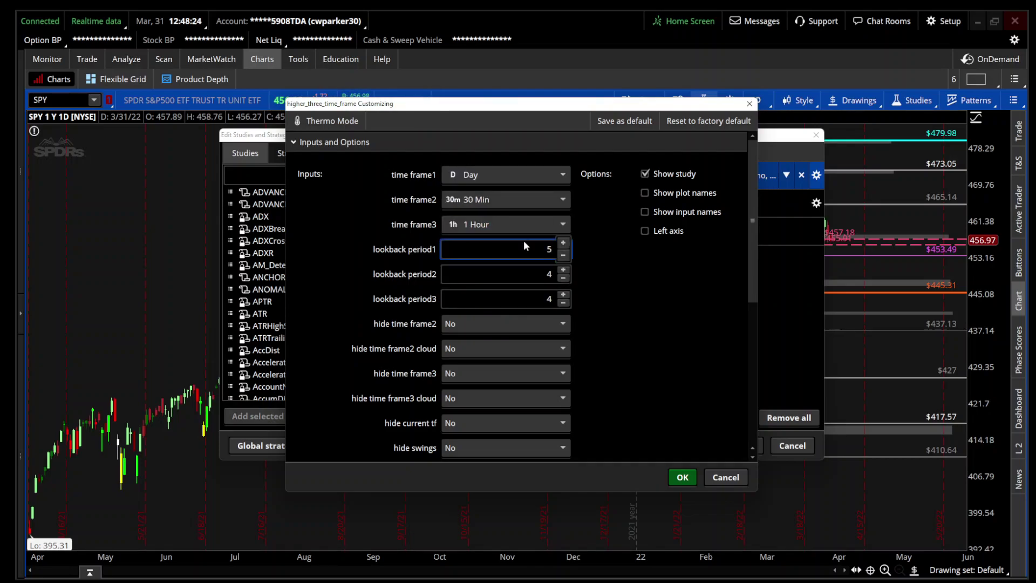
Set the study's time frame2 to Week, with lookback period2 at 4.
left_click(517, 200)
scroll(503, 316, "down", 2)
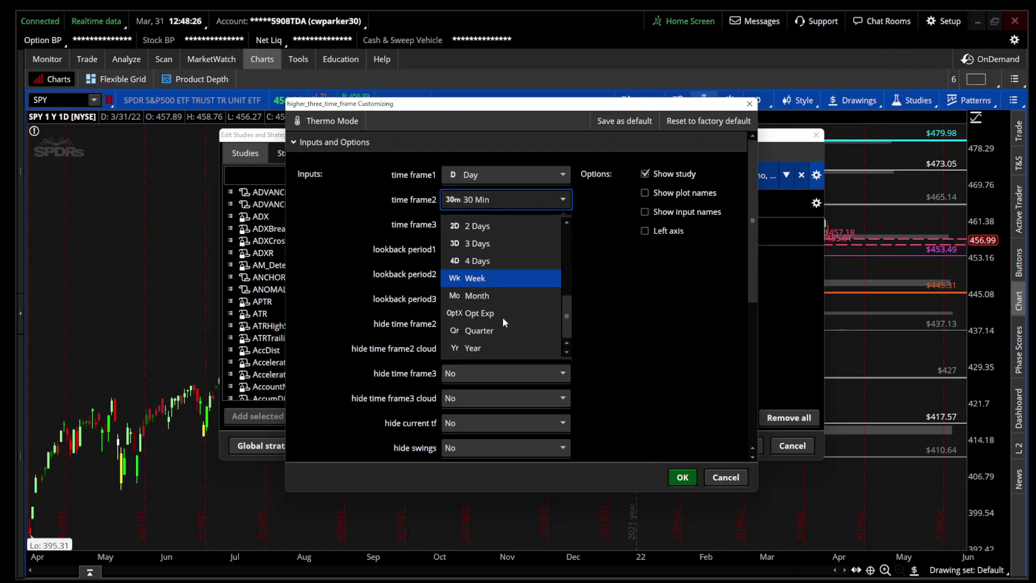
left_click(497, 280)
left_click(548, 274)
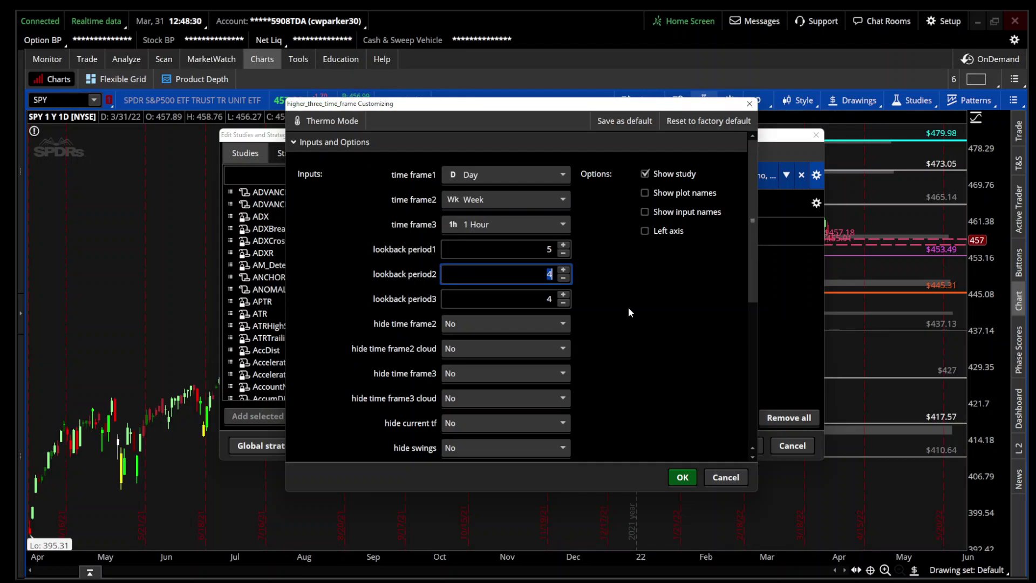
Set time frame3 to Month and lookback period3 to 3, and apply the study settings to the chart.
left_click(504, 221)
scroll(497, 340, "down", 2)
left_click(480, 320)
double_click(550, 299)
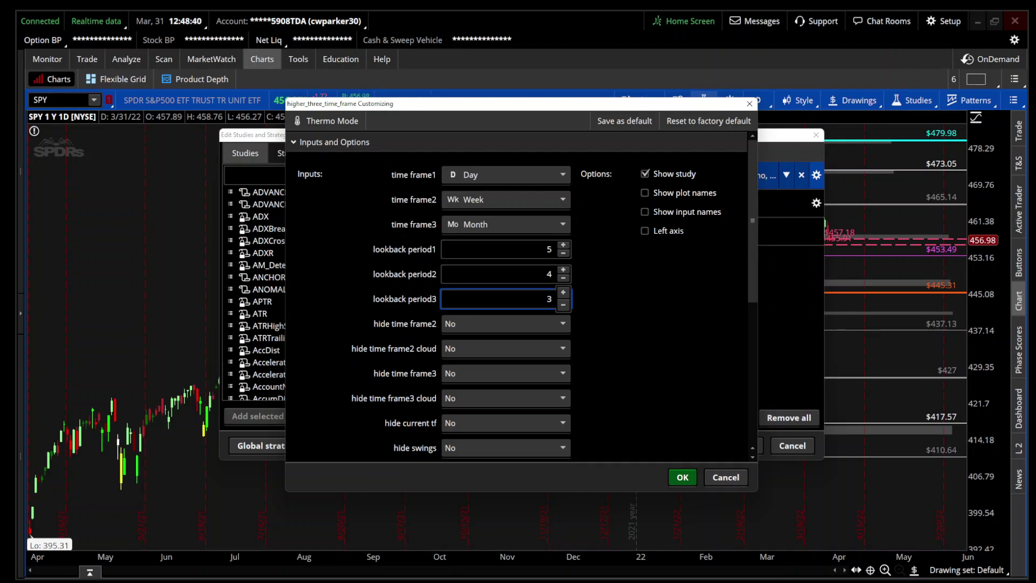
left_click(681, 477)
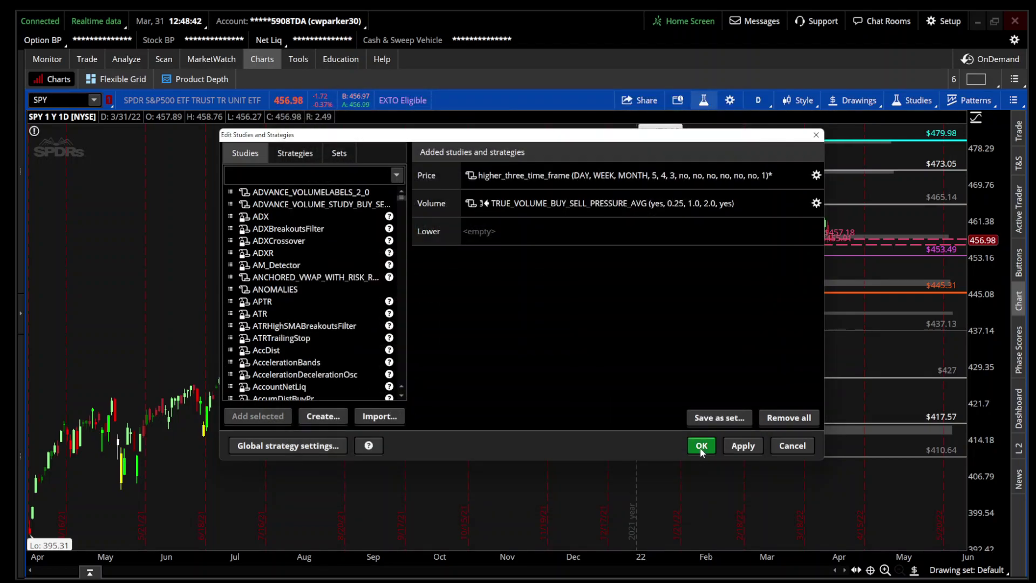
left_click(701, 446)
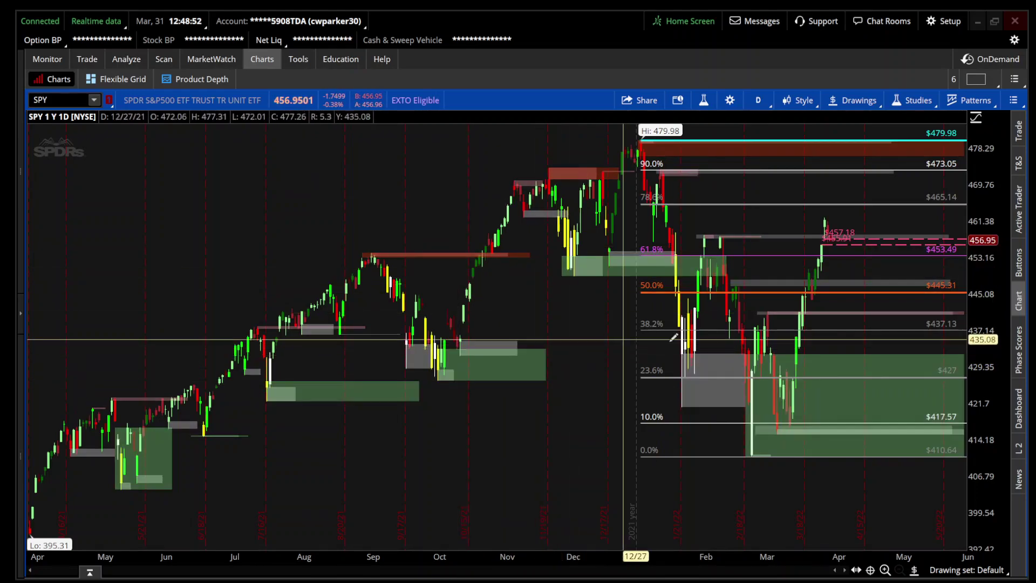
Set the daily SPY chart's time interval to 3 years, with Day as the aggregation period.
left_click_drag(583, 341, 981, 399)
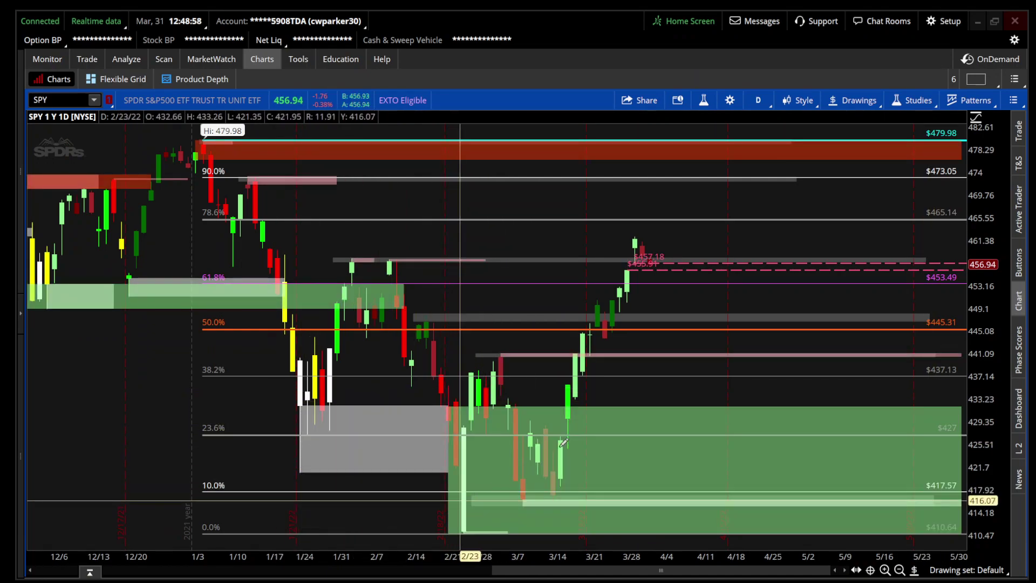
left_click(759, 106)
left_click(762, 126)
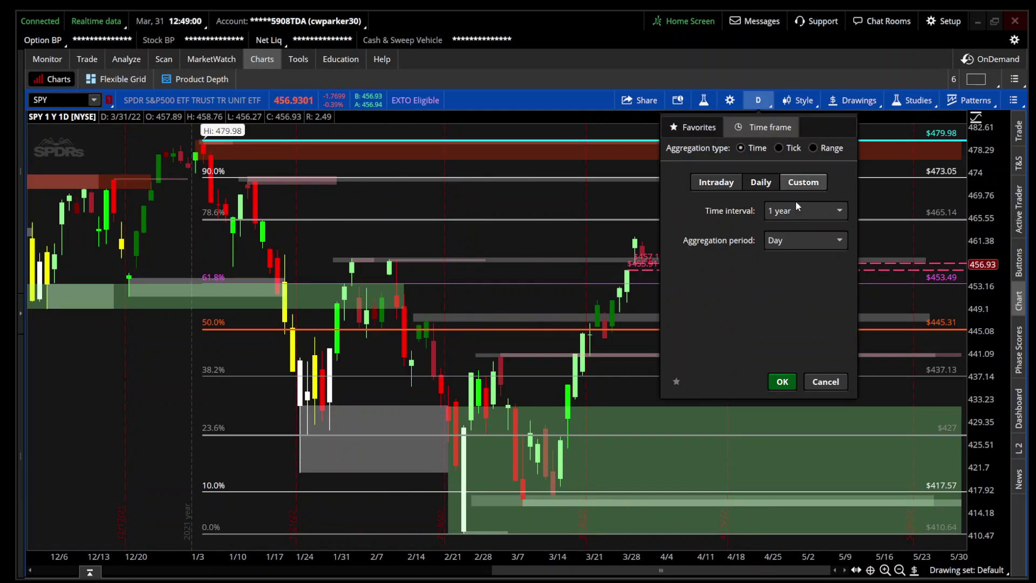
left_click(797, 213)
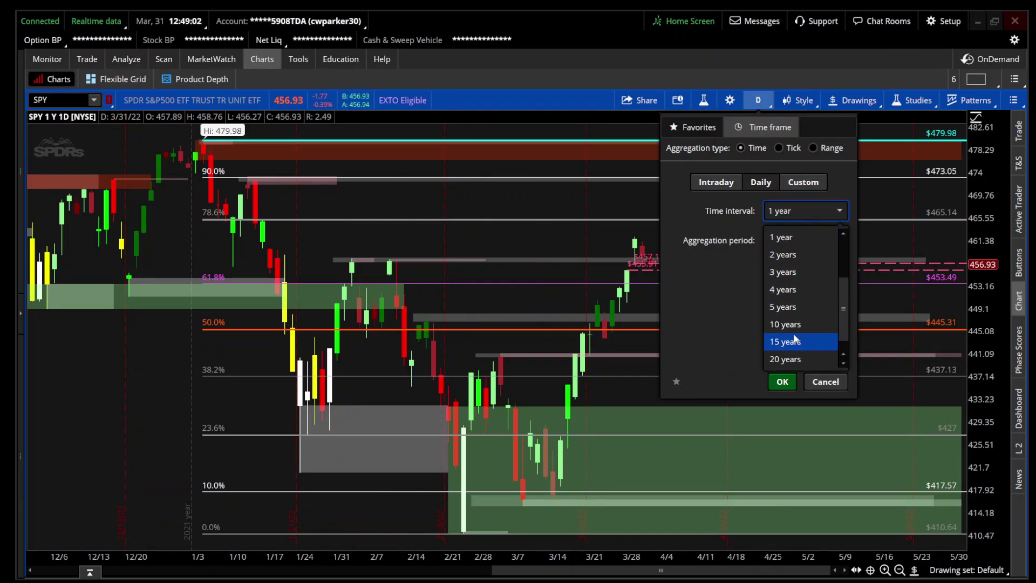
left_click(786, 272)
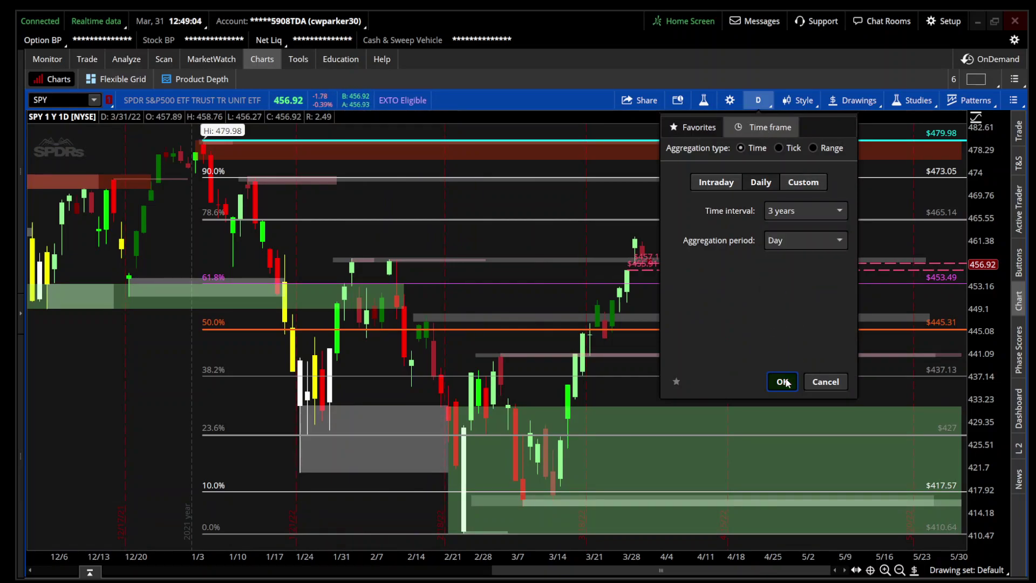
left_click(786, 381)
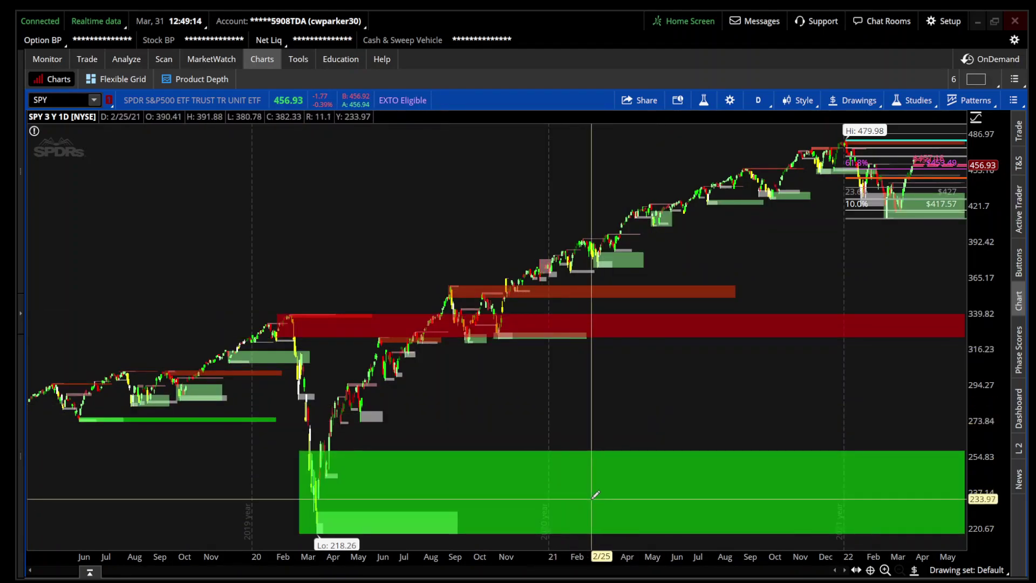
Examine the daily, weekly and monthly zones on the 3-year chart, closing in on July 2021 onward.
left_click_drag(379, 300, 696, 335)
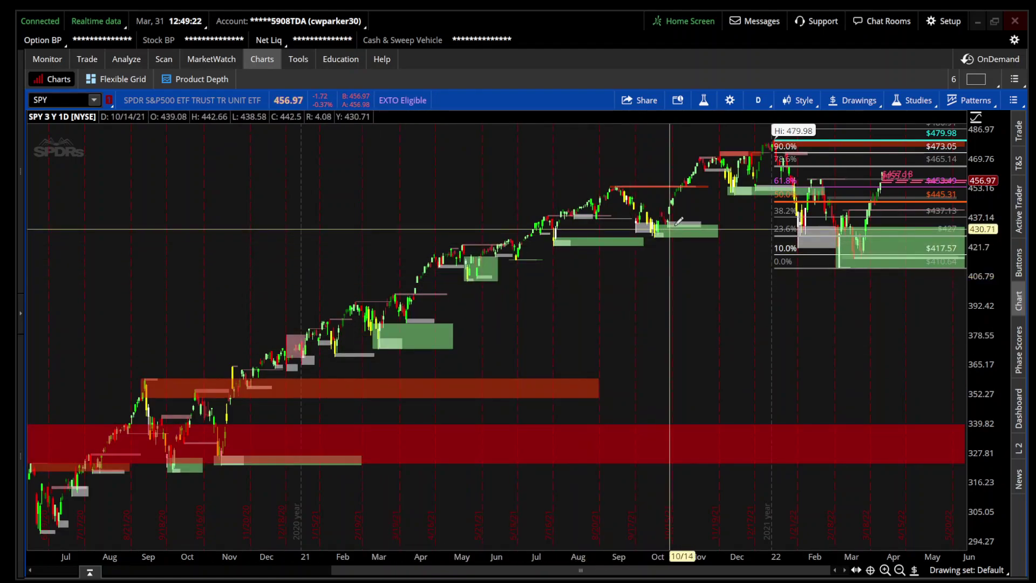
left_click_drag(510, 318, 1004, 381)
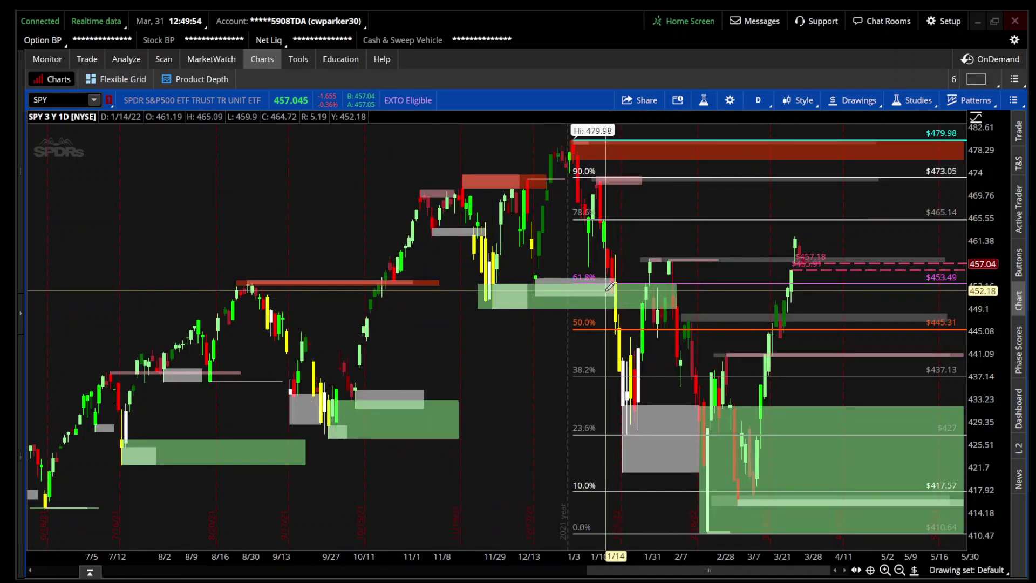
Remove all drawings from the Default drawing set on the daily SPY chart.
left_click_drag(543, 311, 964, 302)
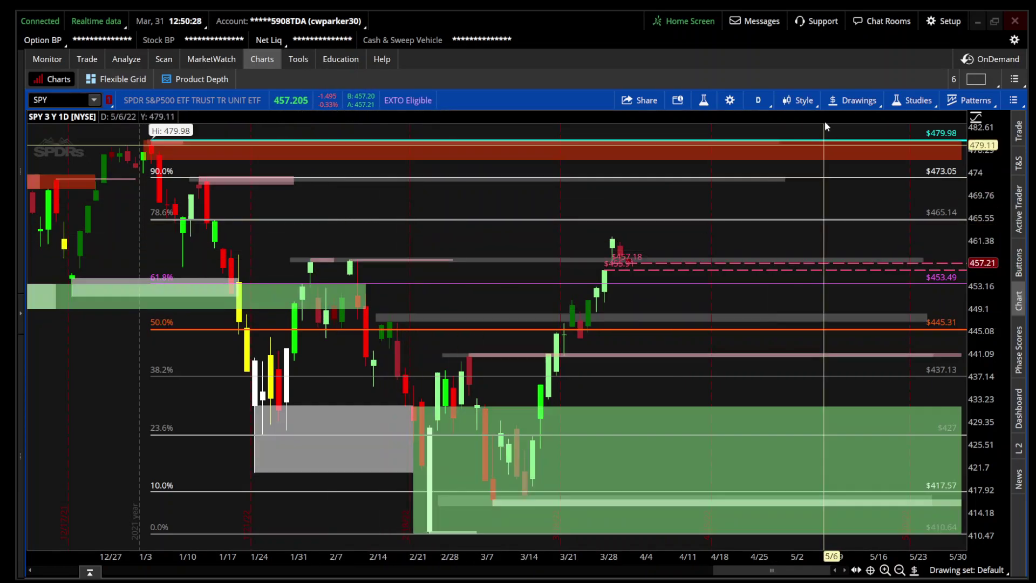
left_click(846, 101)
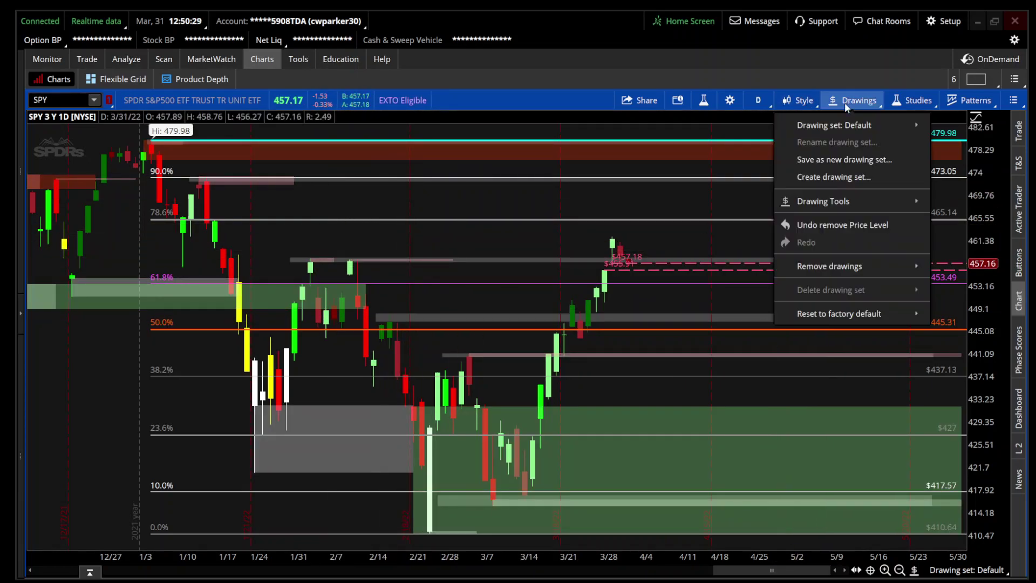
left_click(800, 225)
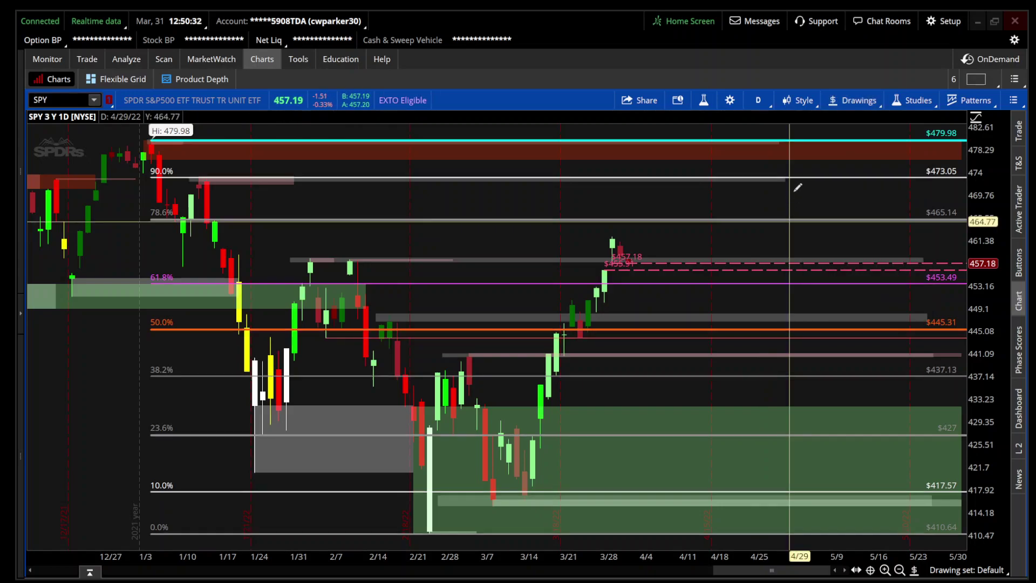
left_click(853, 100)
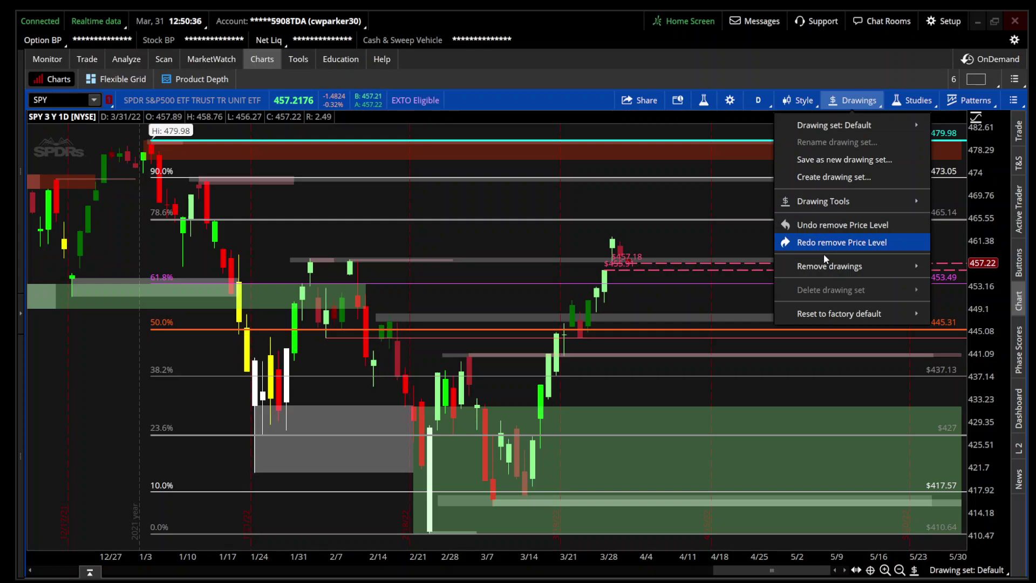
mouse_move(831, 266)
left_click(683, 266)
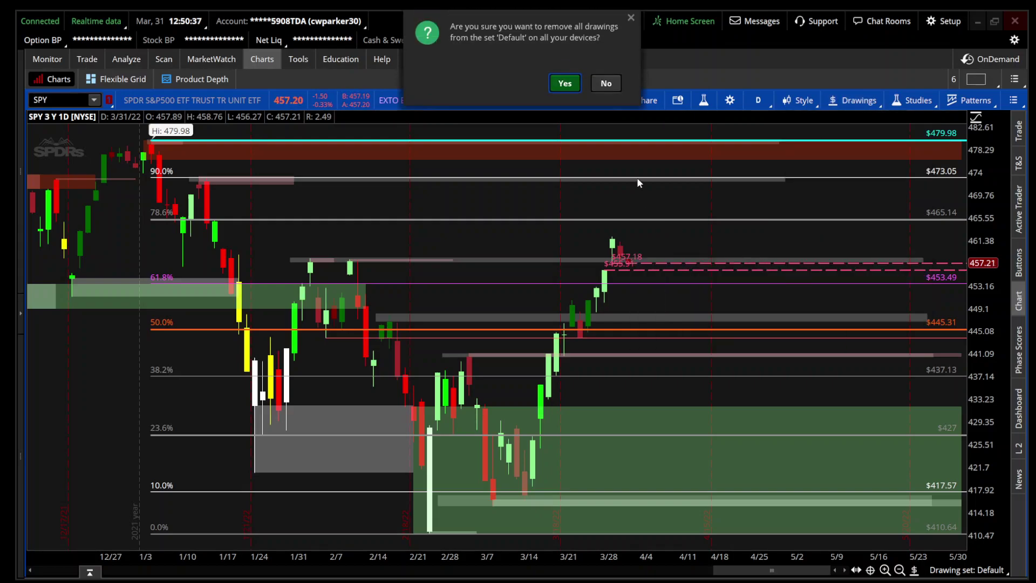
left_click(566, 86)
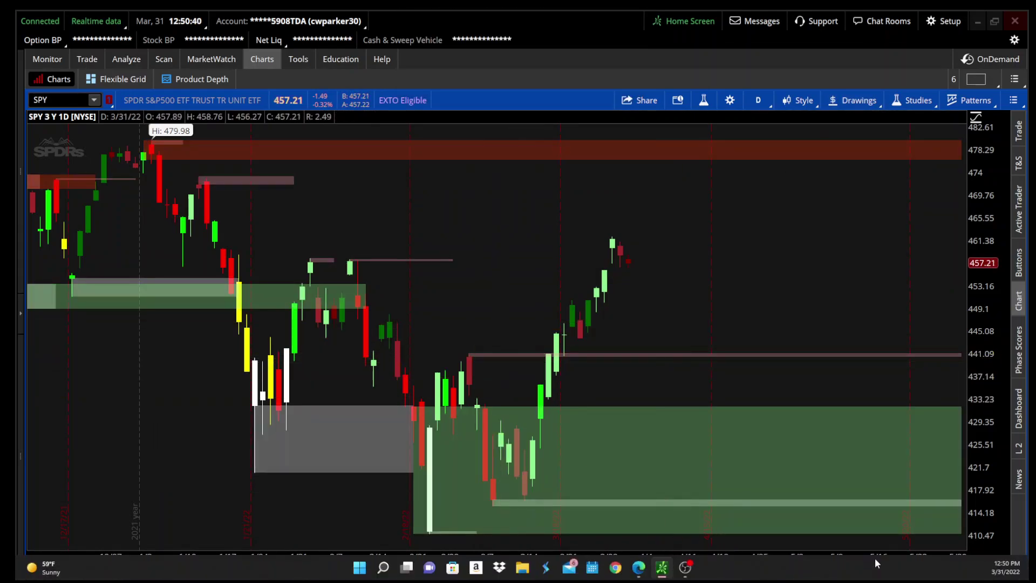
Set the higher_three_time_frame study's lookback period3 to 2 and apply it to the daily SPY chart.
left_click(900, 570)
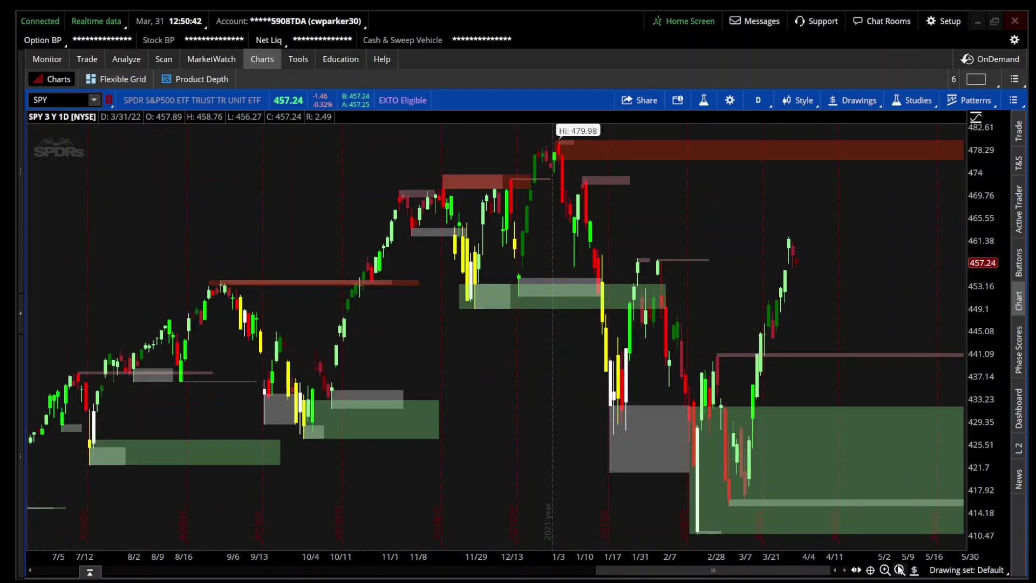
left_click(900, 570)
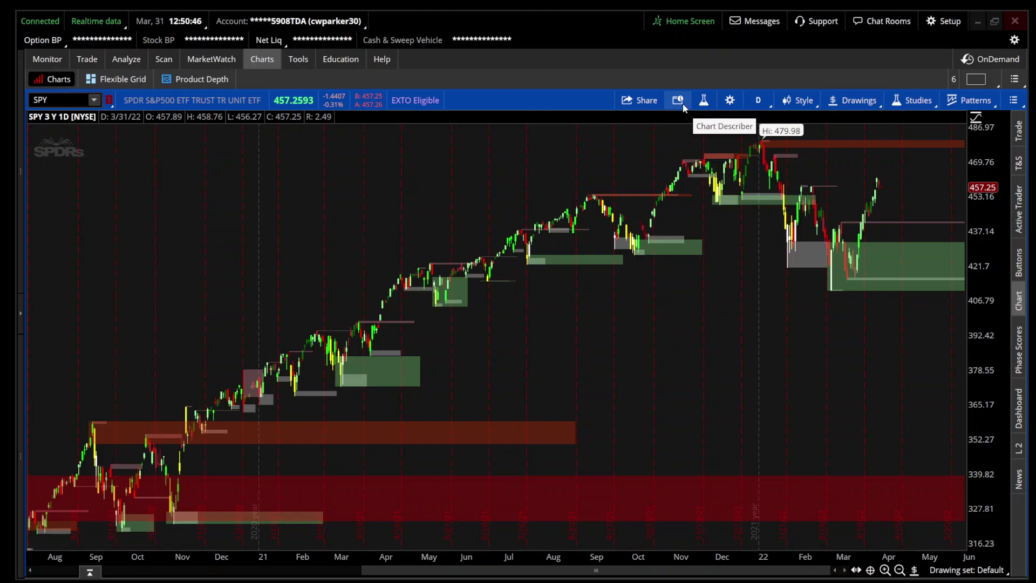
left_click(704, 100)
left_click(816, 176)
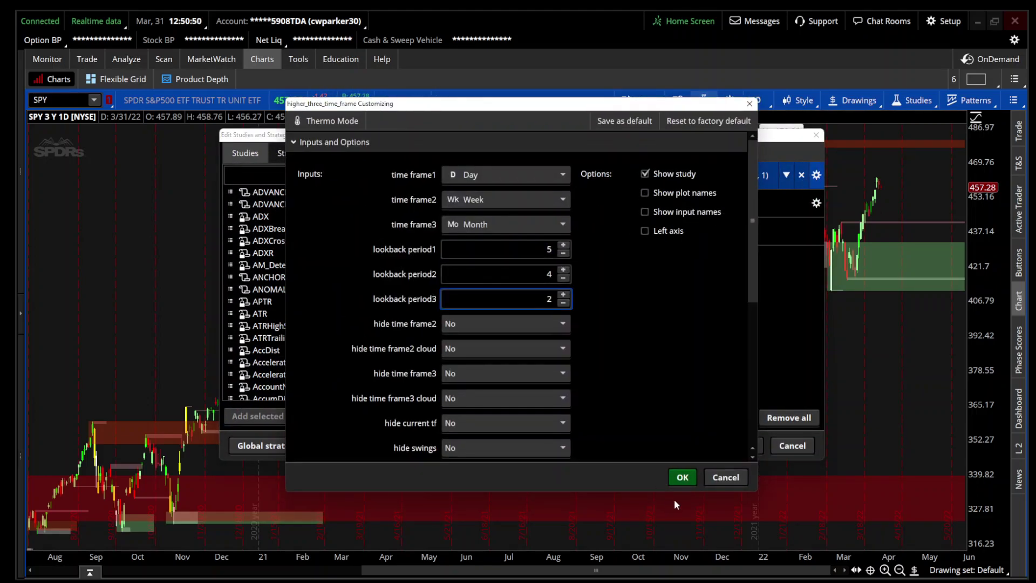
left_click(683, 477)
left_click(703, 445)
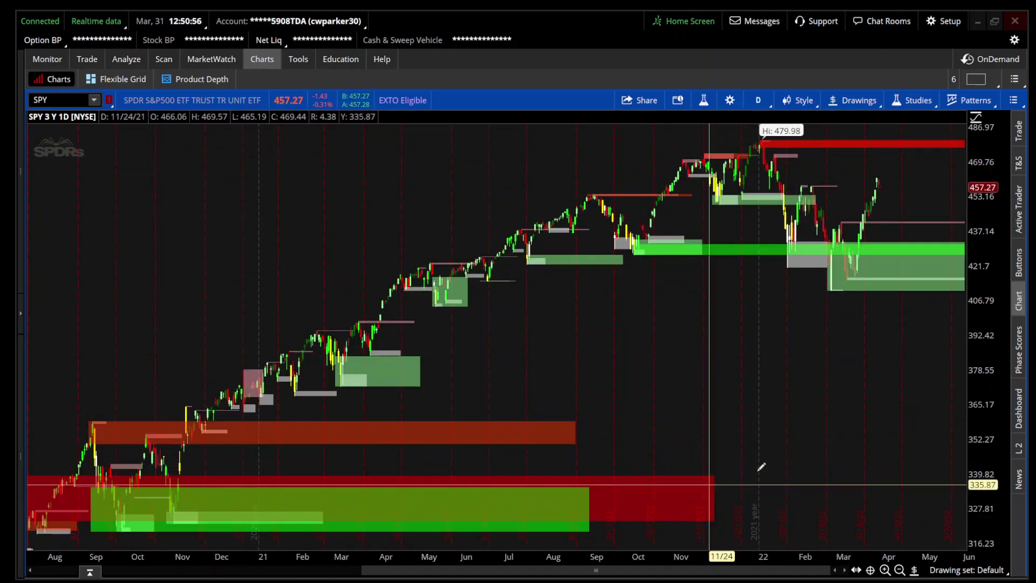
Set the higher_three_time_frame study's lookback period3 to 1 and apply it to the daily SPY chart.
left_click(899, 571)
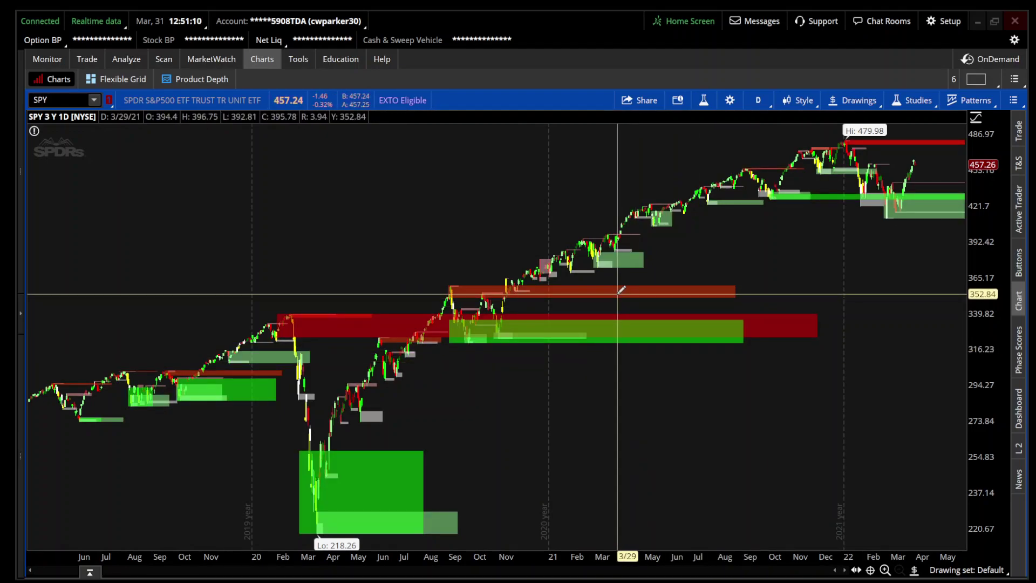
left_click_drag(597, 291, 966, 327)
left_click_drag(513, 283, 963, 291)
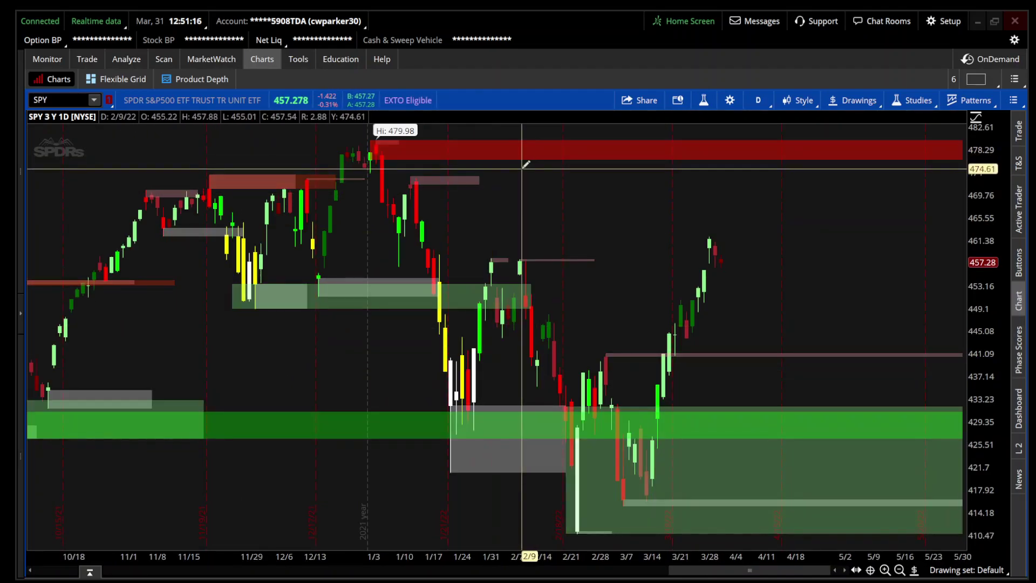
left_click(704, 100)
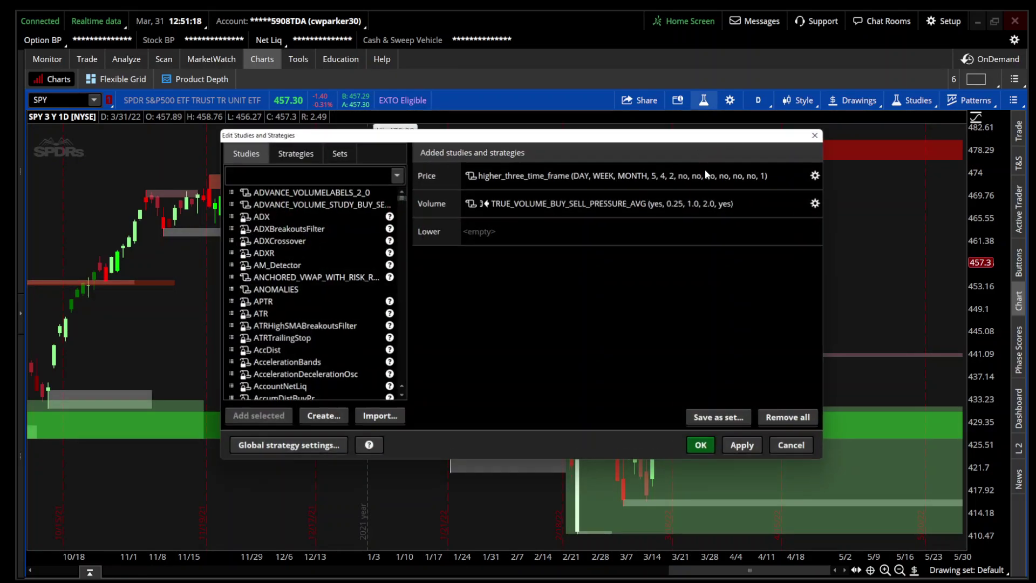
left_click(816, 176)
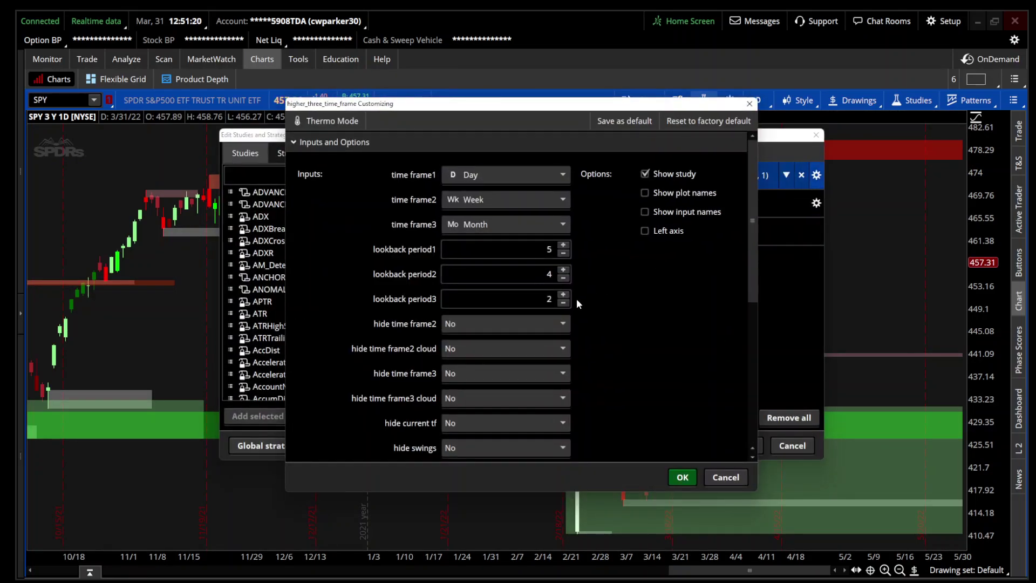
left_click(564, 304)
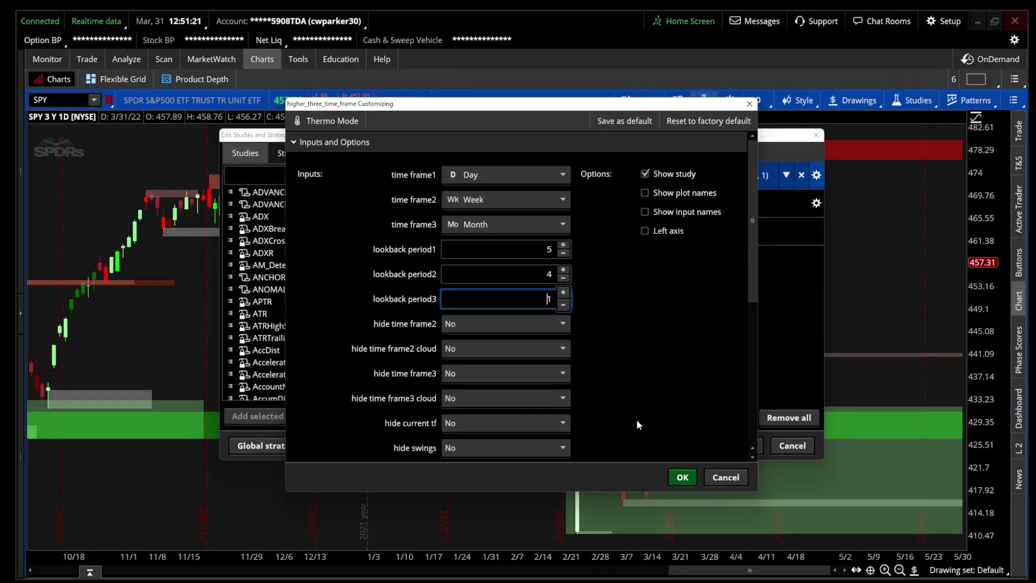
left_click(681, 476)
left_click(700, 446)
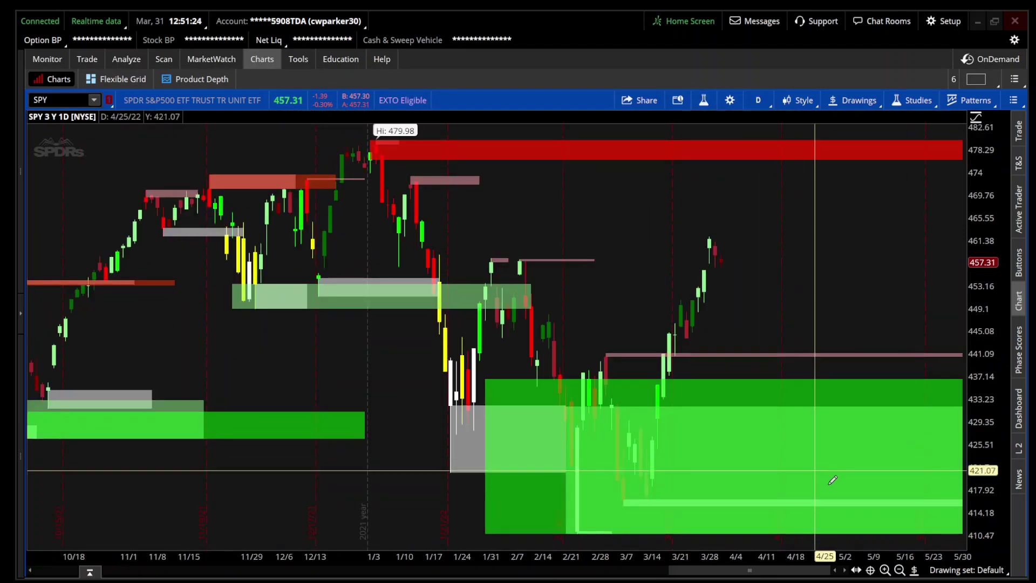
Check the updated monthly zones on the SPY chart, and load TSLA on the same 3-year daily chart.
left_click(899, 570)
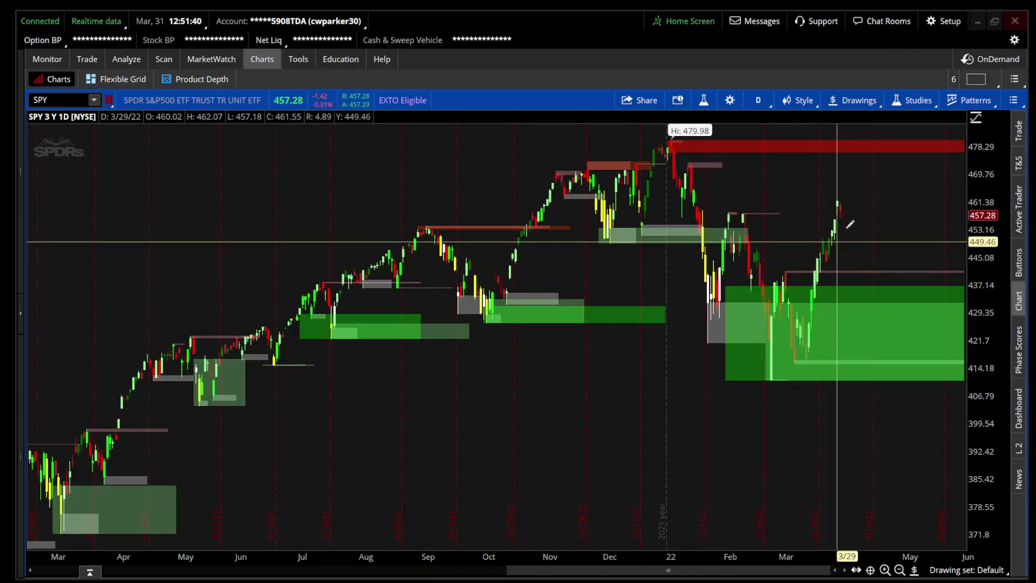
left_click_drag(692, 246, 955, 238)
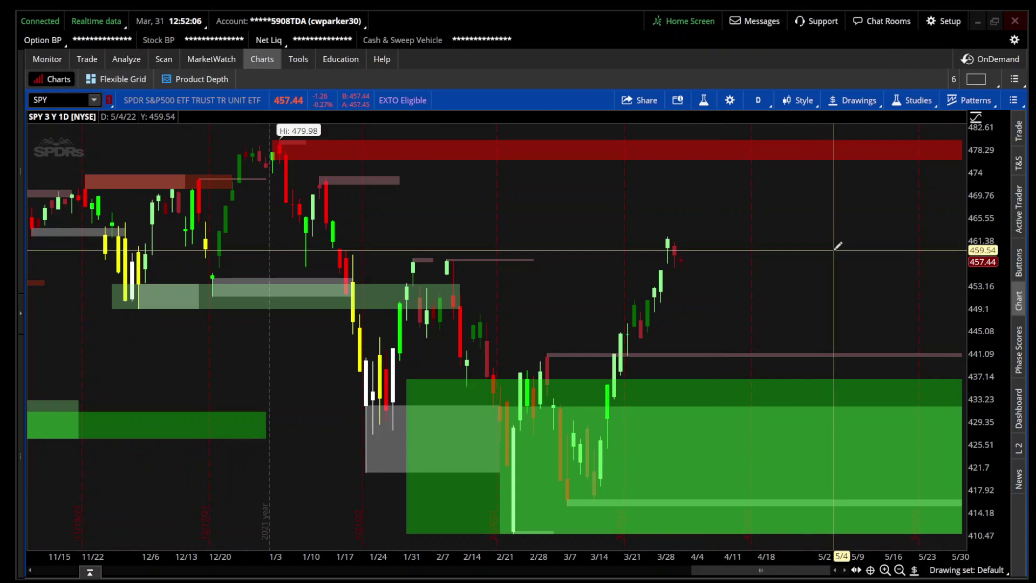
right_click(834, 255)
left_click(852, 254)
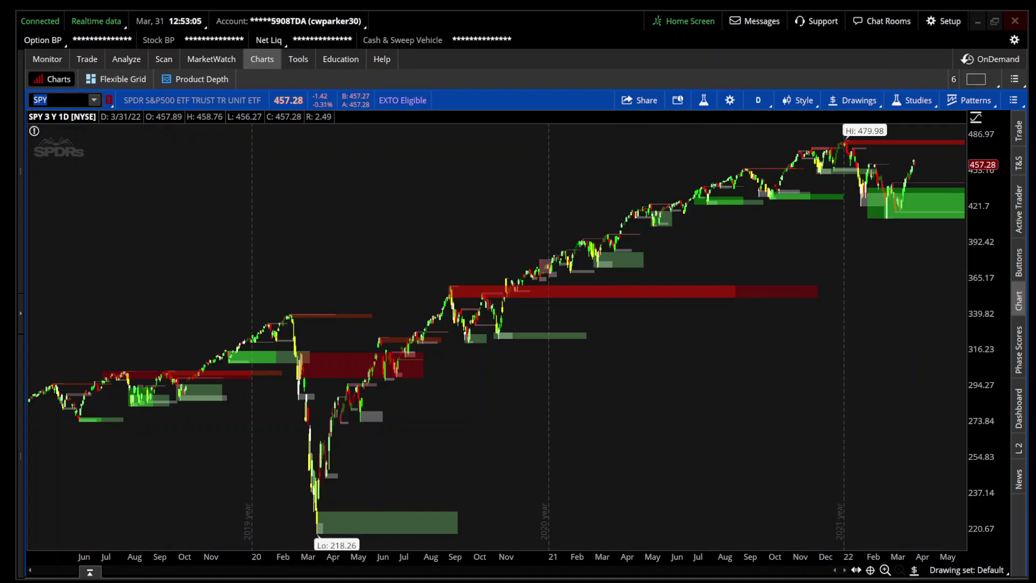
key("Return")
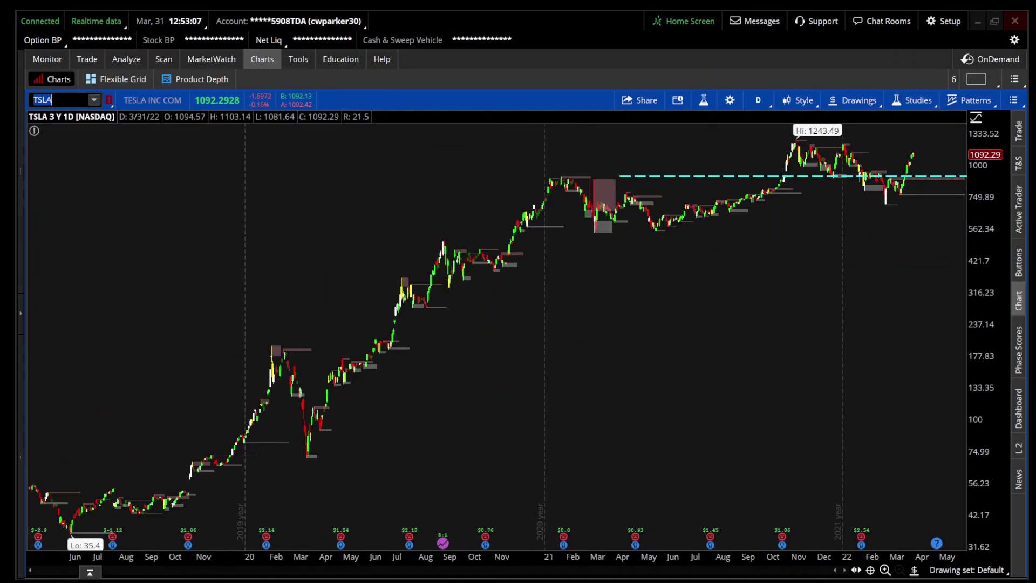
Examine TSLA's daily, weekly and monthly support and resistance zones from late 2021 onward.
left_click_drag(558, 285, 912, 420)
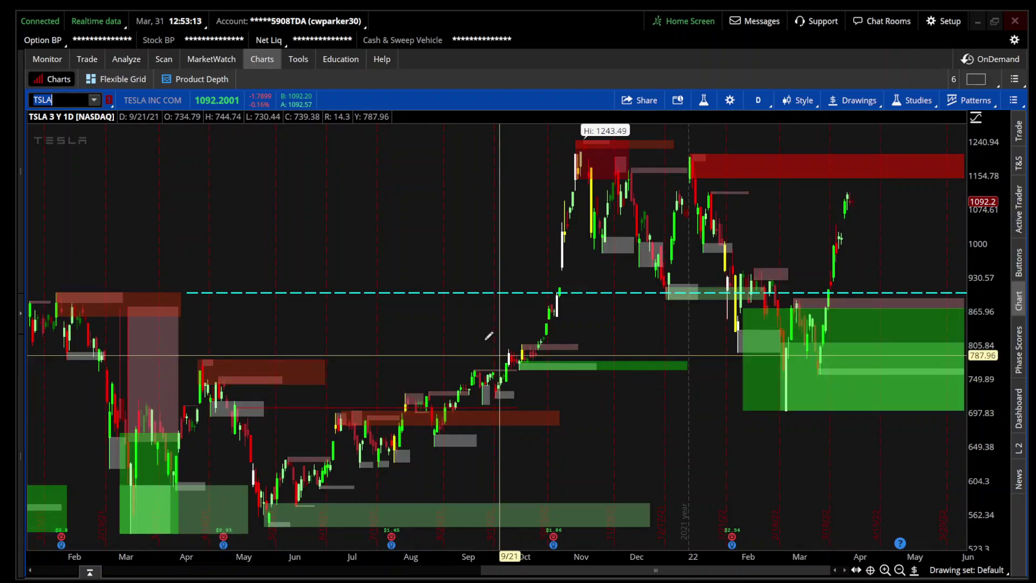
left_click_drag(484, 400, 1031, 403)
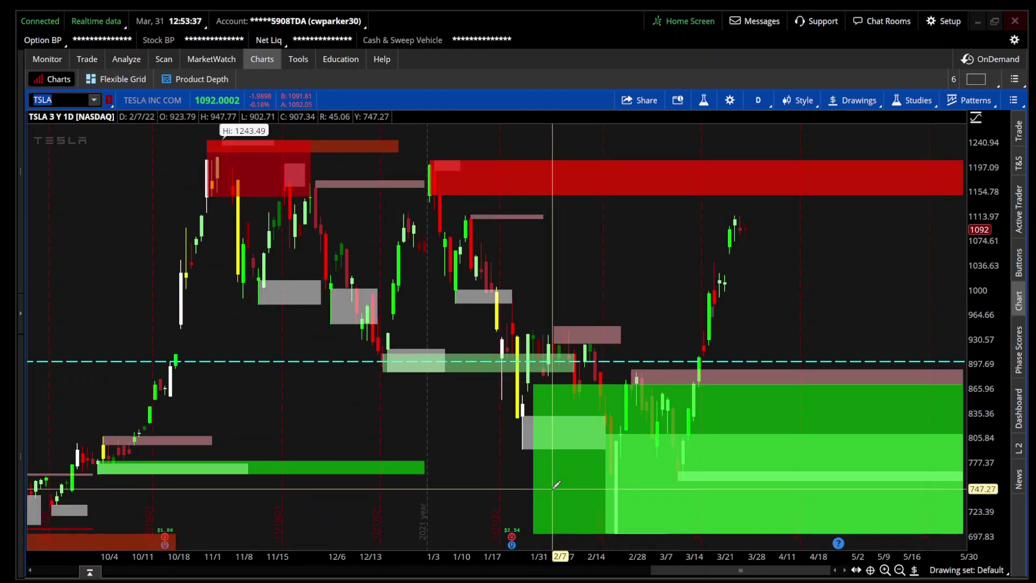
left_click(900, 570)
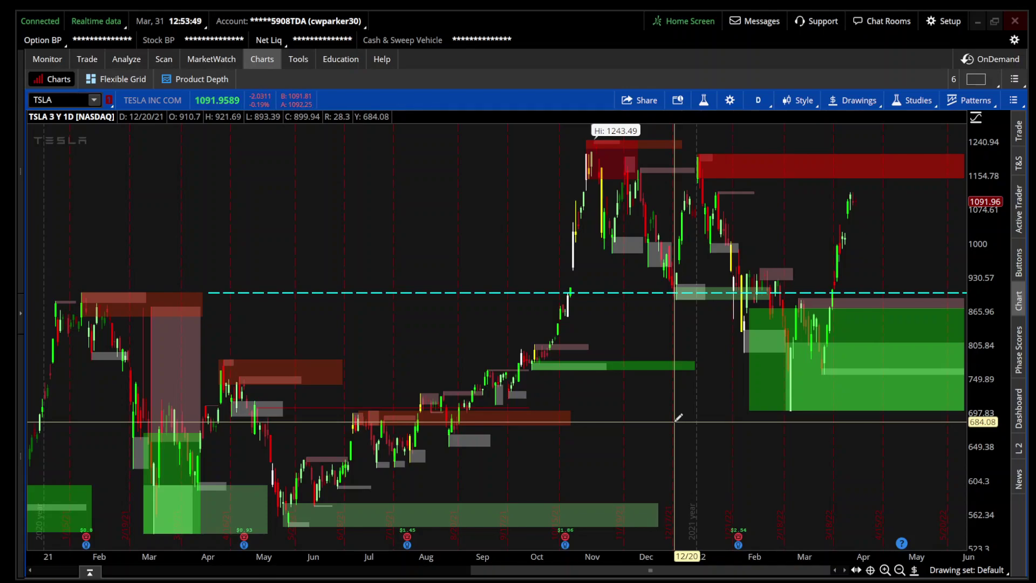
left_click_drag(474, 422, 964, 421)
Review the higher_three_time_frame study's hide options, swing settings and plots, and close its settings without changes.
left_click(704, 100)
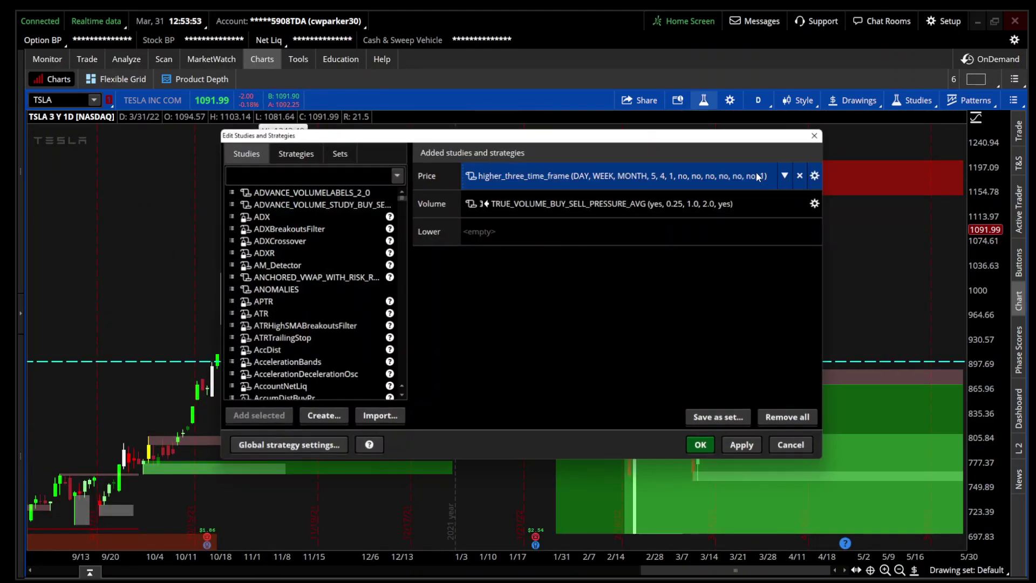
left_click(817, 176)
scroll(655, 335, "down", 5)
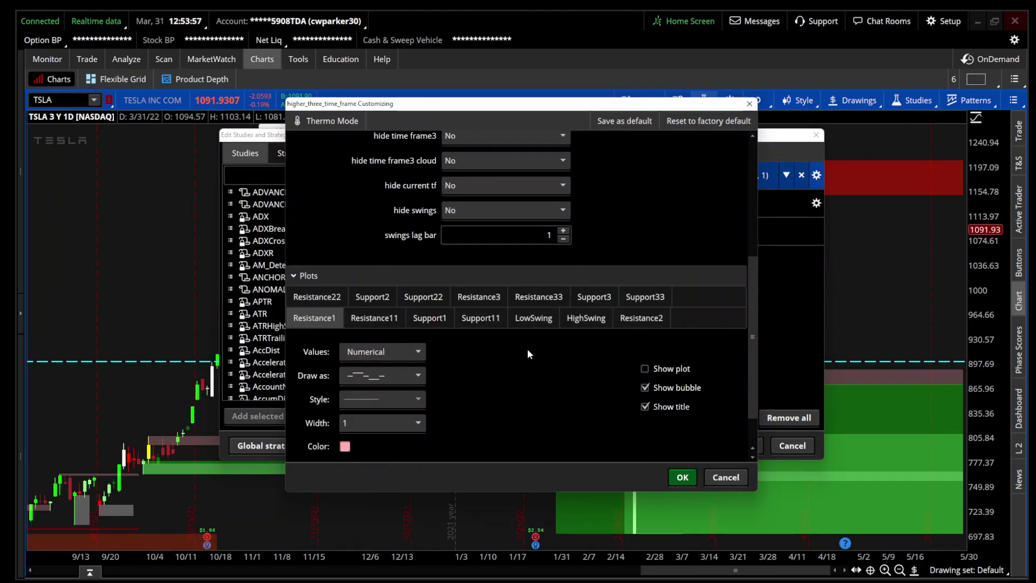
scroll(598, 403, "up", 5)
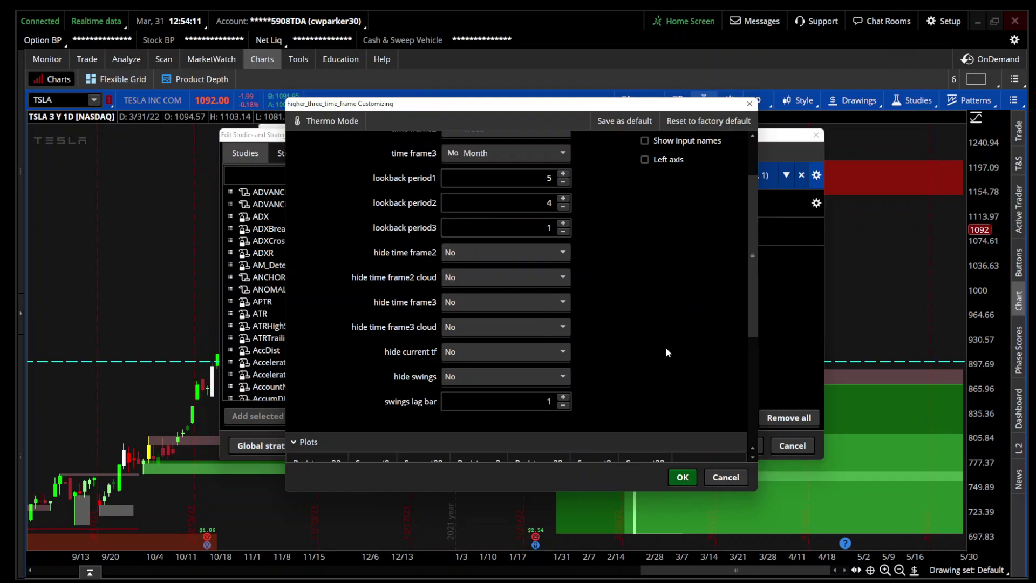
scroll(666, 352, "up", 3)
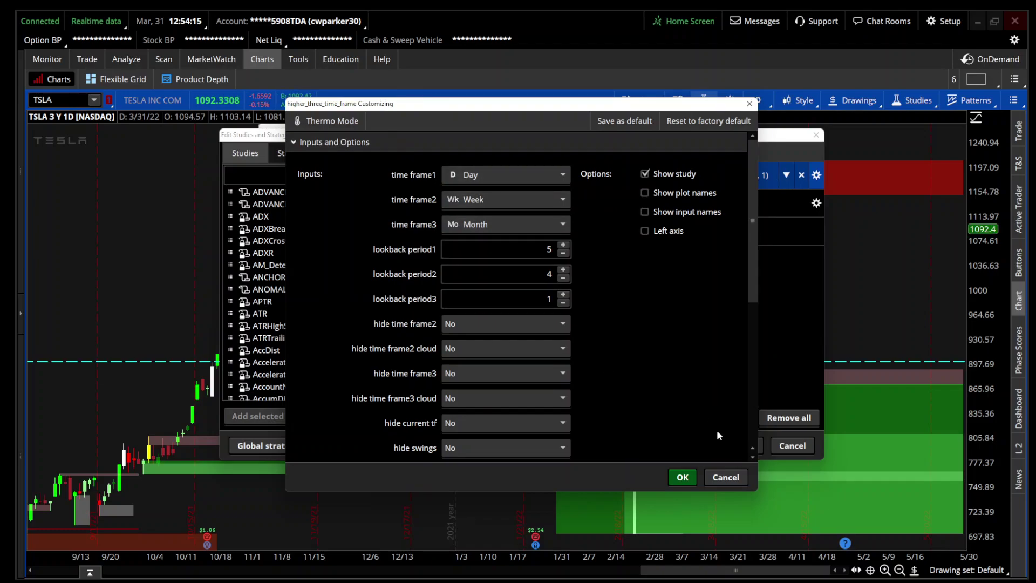
left_click(726, 477)
left_click(801, 452)
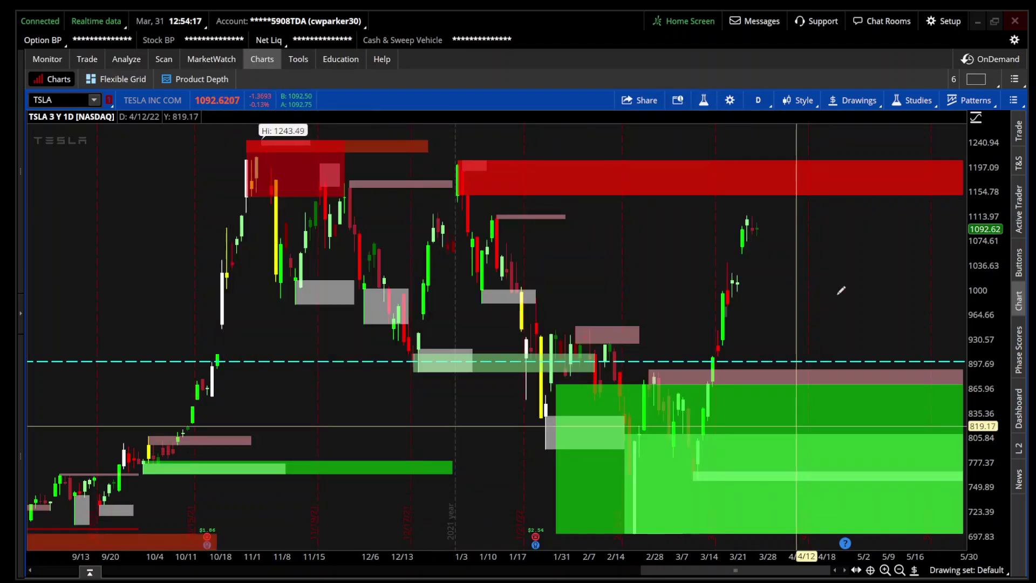
Switch the TSLA chart to 10 D : 15m and set the higher_three_time_frame study's time frame1 to 15 Min.
left_click(759, 101)
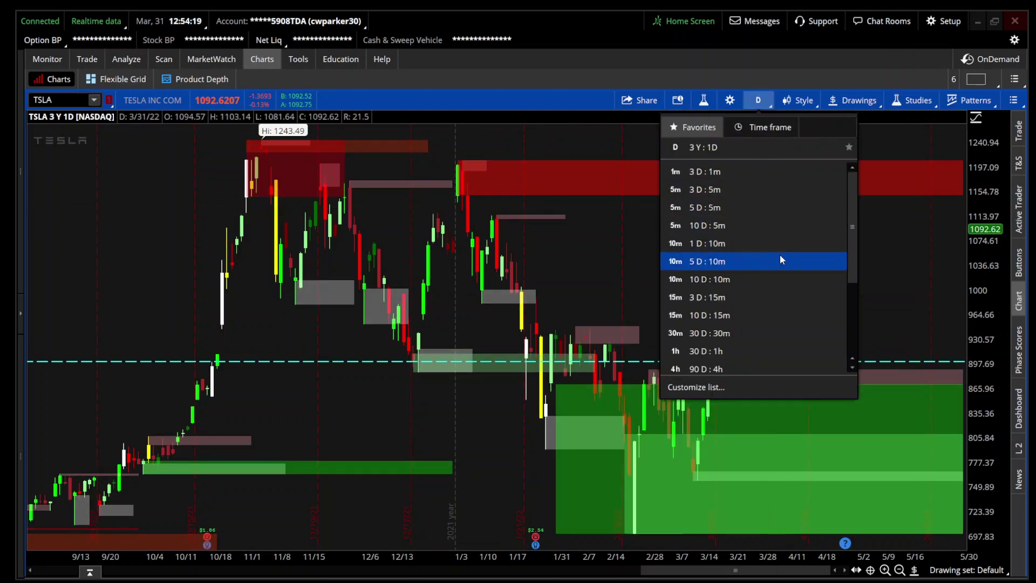
left_click(784, 313)
left_click(704, 101)
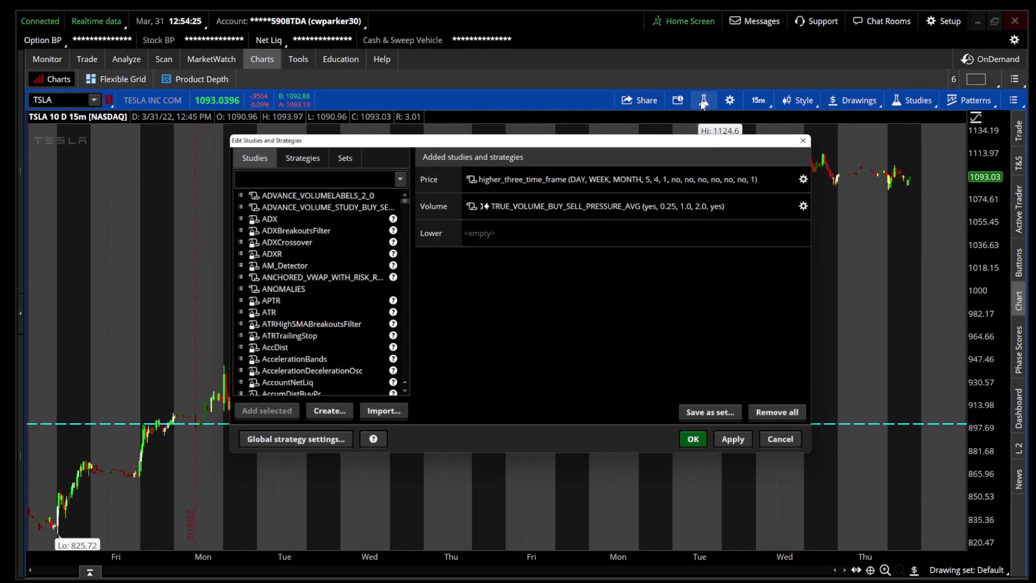
left_click(817, 178)
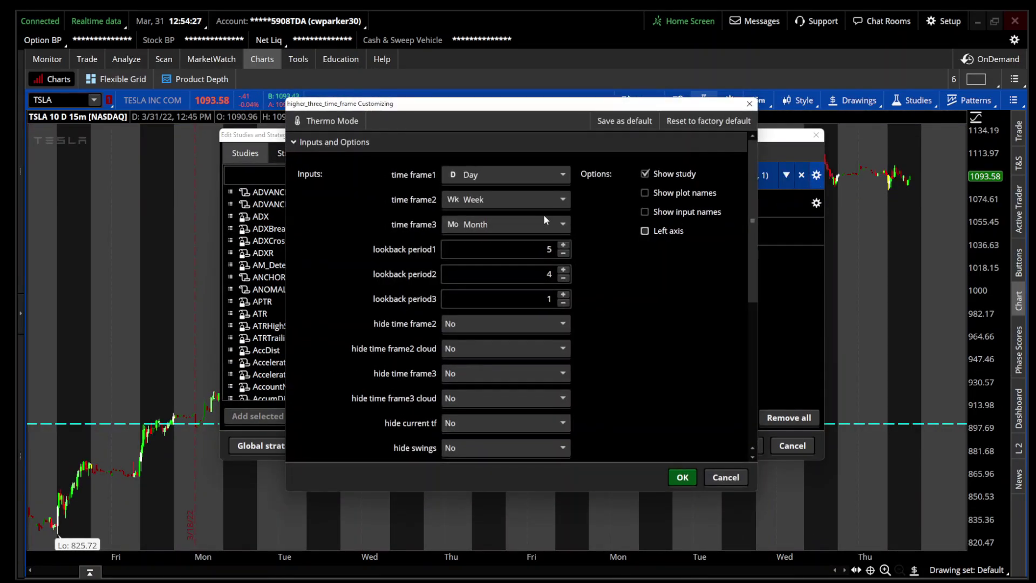
left_click(516, 172)
scroll(520, 277, "up", 3)
scroll(519, 276, "up", 1)
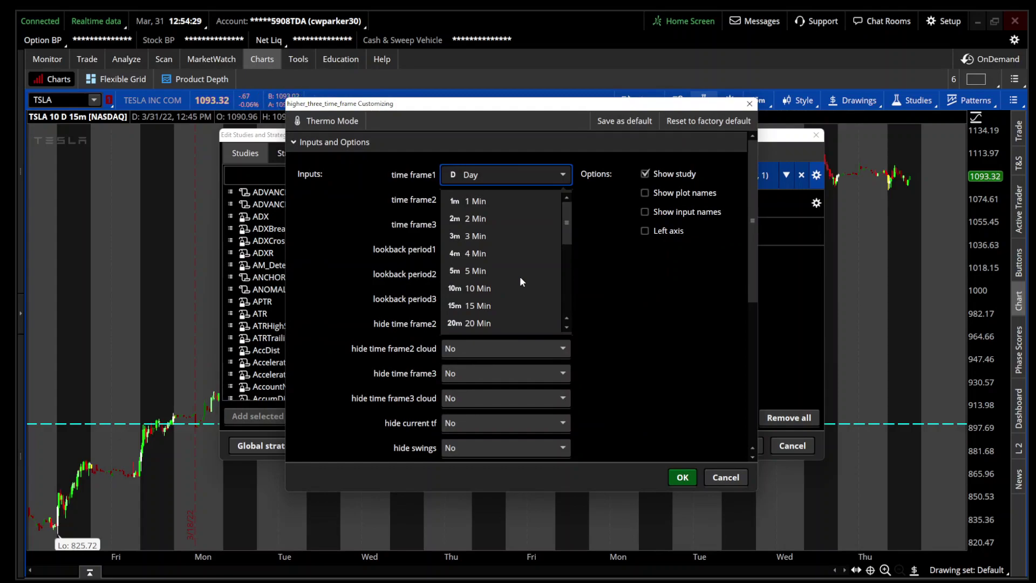
scroll(520, 277, "down", 3)
scroll(520, 276, "up", 2)
left_click(507, 253)
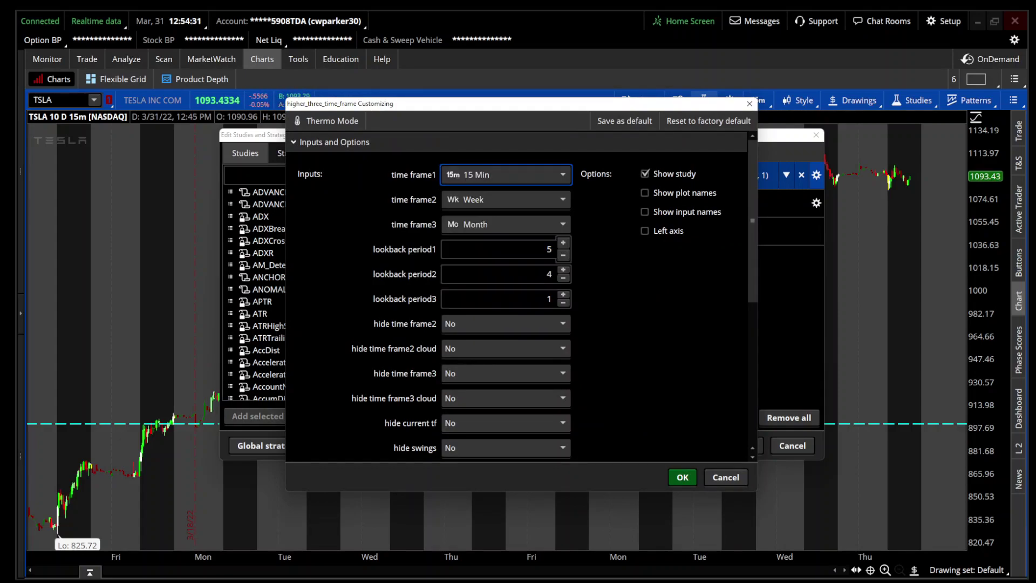
left_click(535, 249)
Set the higher_three_time_frame study's time frame2 to 30 Min, and its lookback period1 and lookback period3 to 4.
left_click(529, 201)
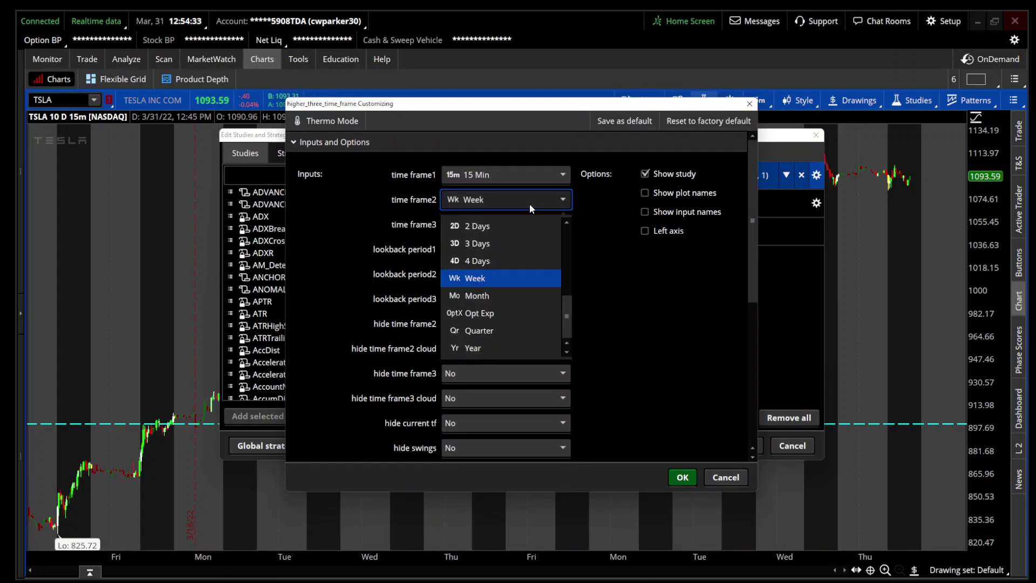
scroll(530, 294, "up", 2)
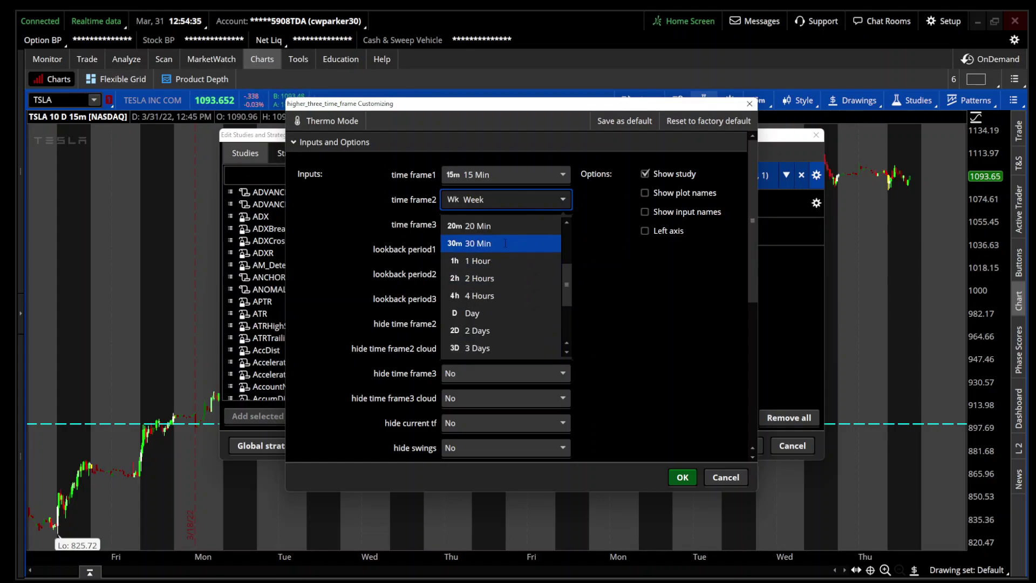
left_click(503, 244)
double_click(550, 299)
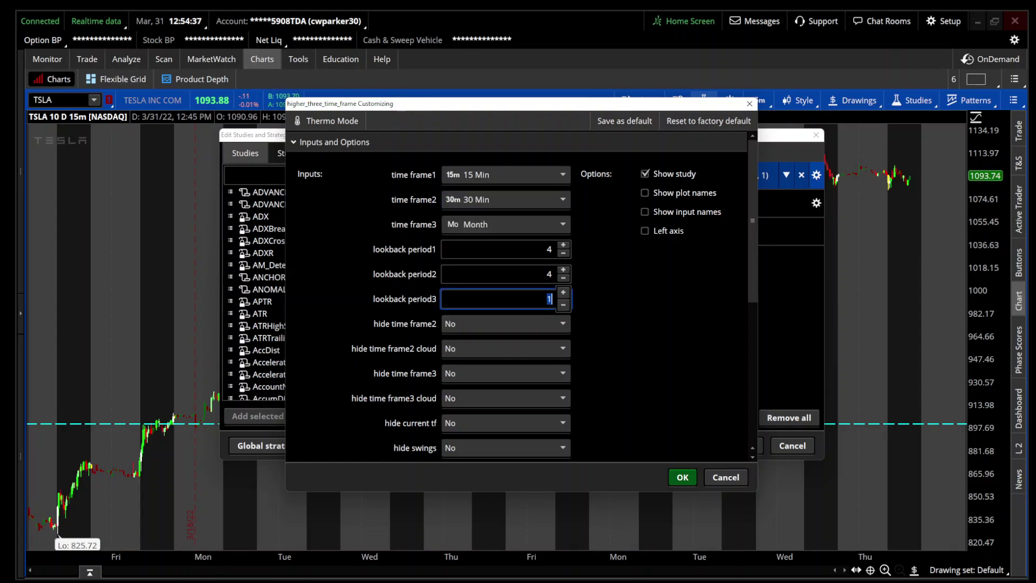
type("4")
Set the study's time frame3 to 1 Hour and apply the updated settings to the TSLA chart.
left_click(512, 224)
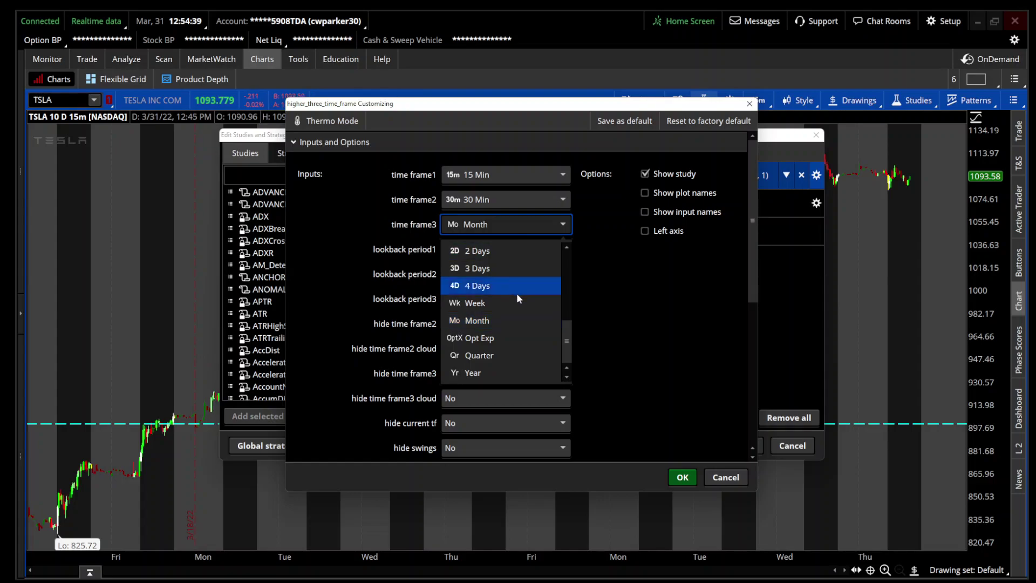
scroll(516, 322, "up", 2)
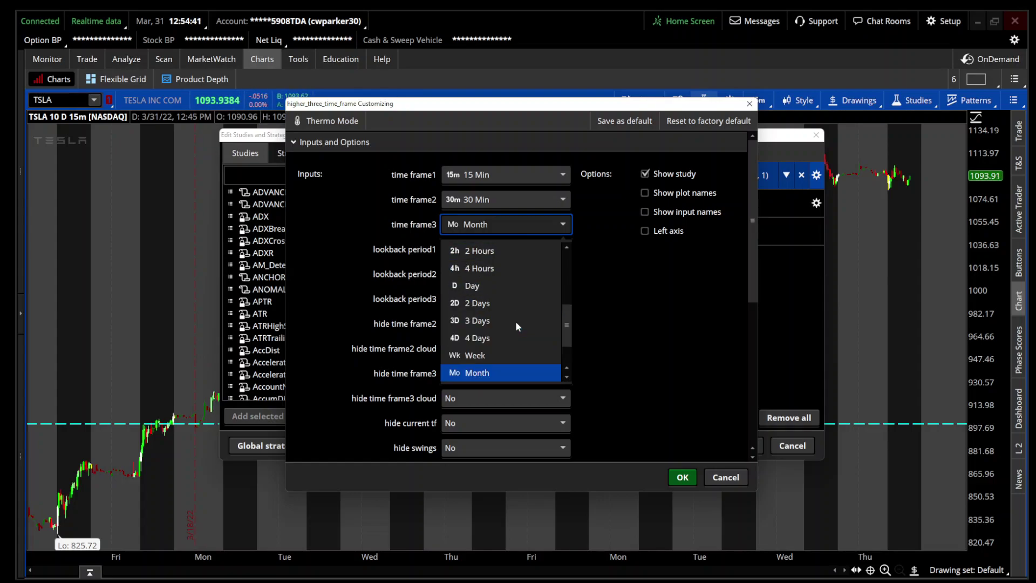
left_click(502, 287)
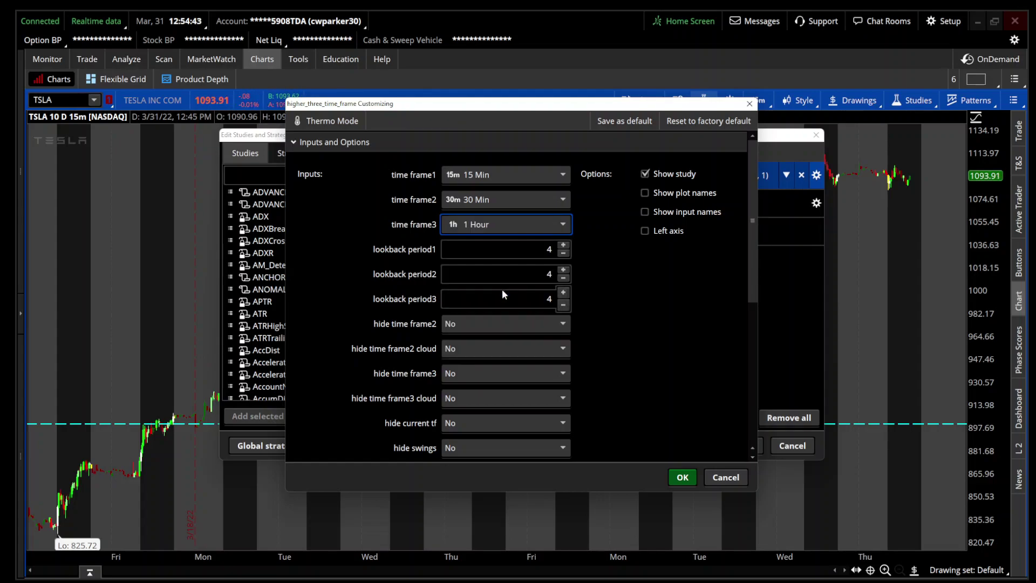
left_click(682, 478)
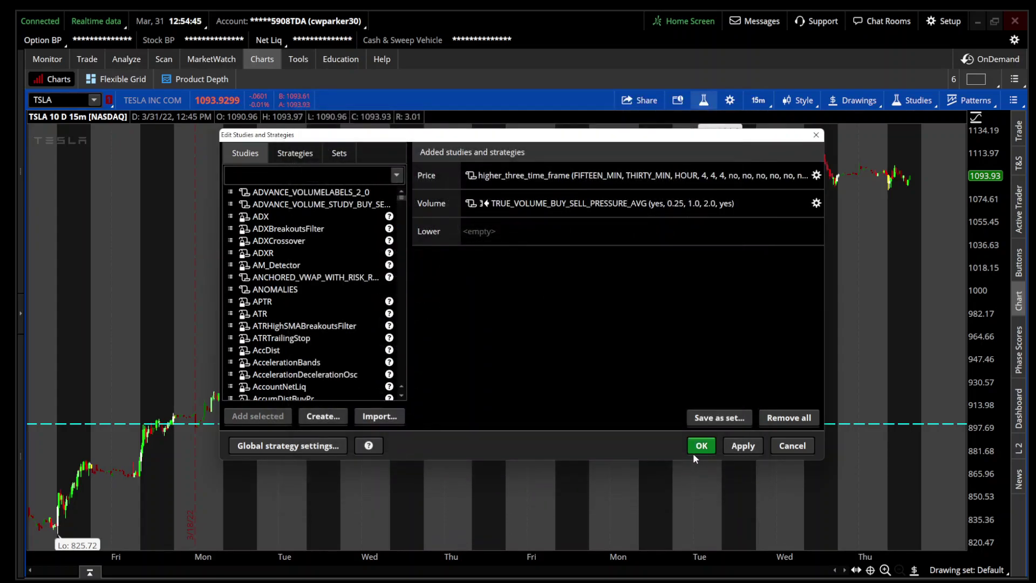
left_click(696, 446)
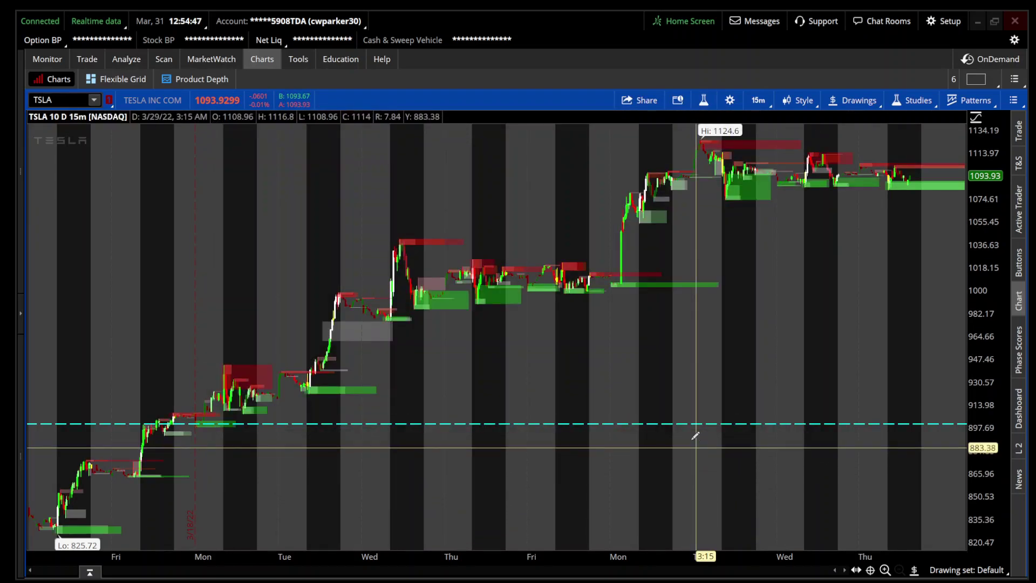
Examine TSLA's most recent 15-minute, 30-minute and 1-hour support and resistance zones up close.
left_click_drag(581, 366, 1031, 472)
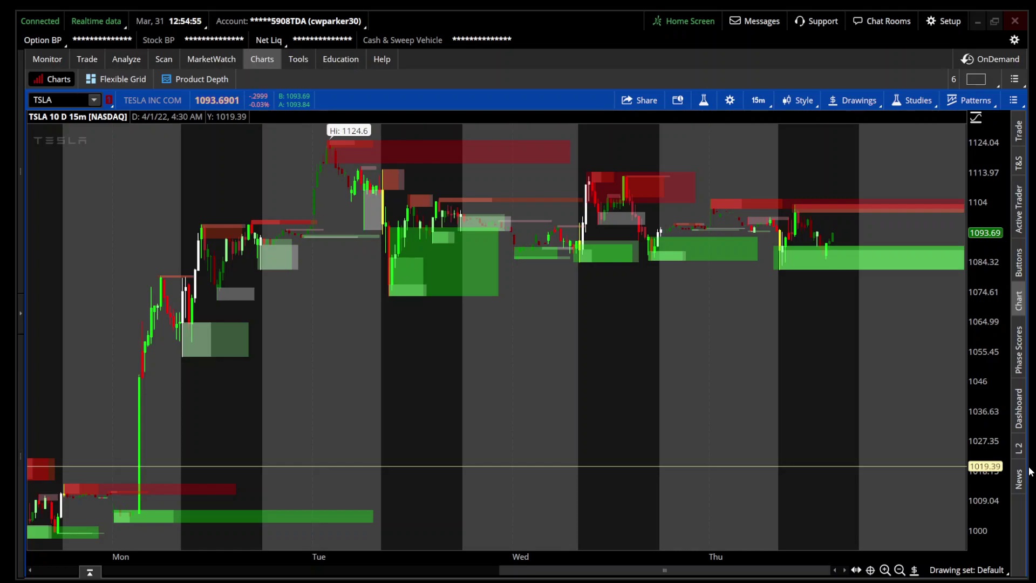
left_click_drag(514, 309, 912, 379)
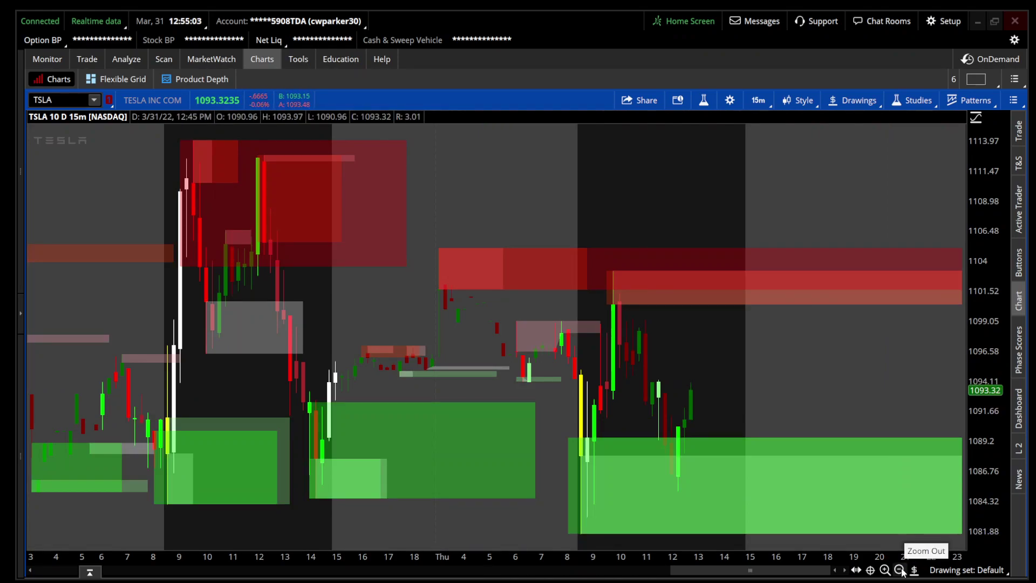
left_click(900, 571)
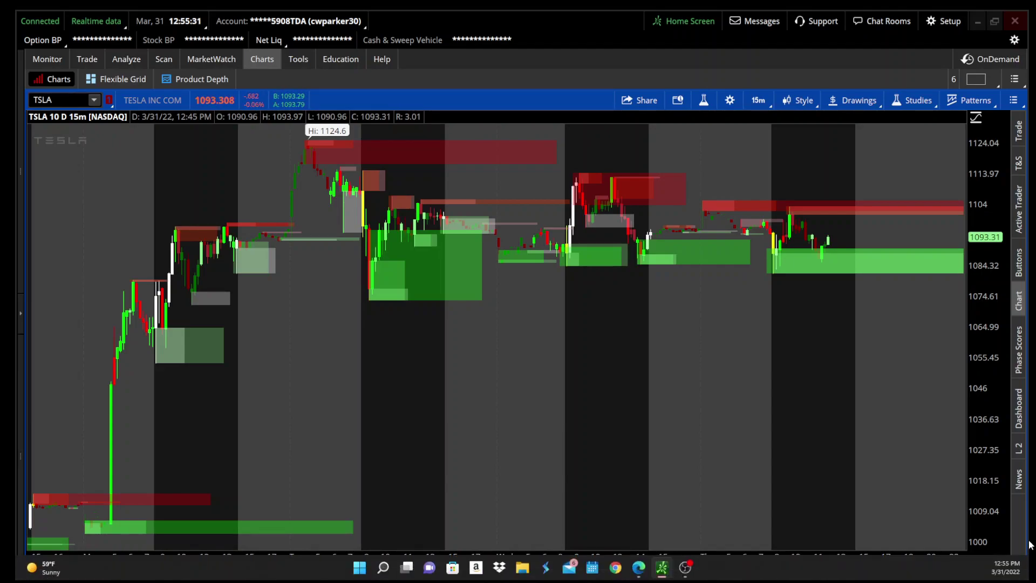
left_click_drag(515, 347, 965, 400)
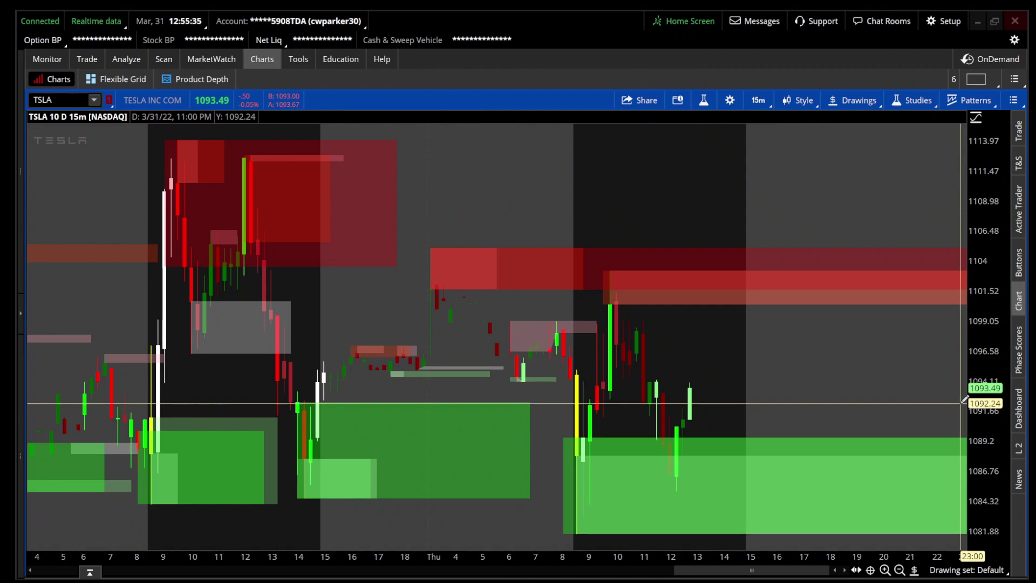